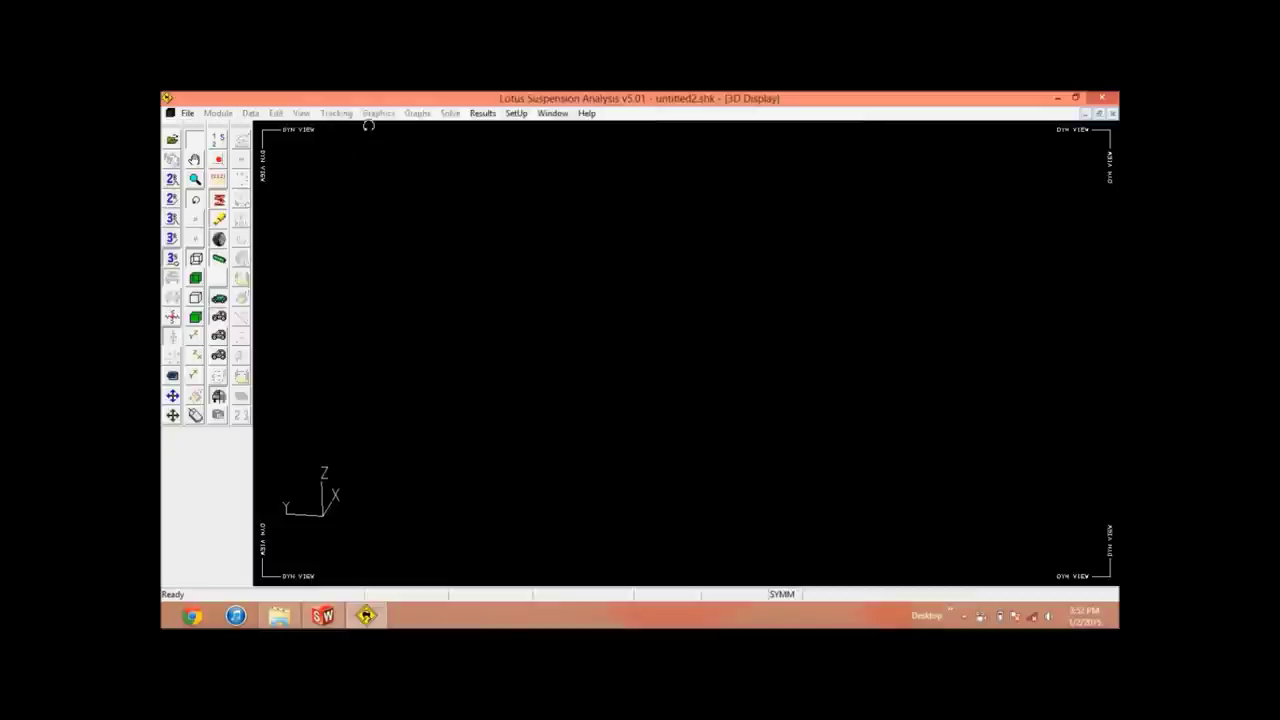
Step: Start a new 3D suspension model from the File menu
{"action": "left_click", "coordinate": [188, 114]}
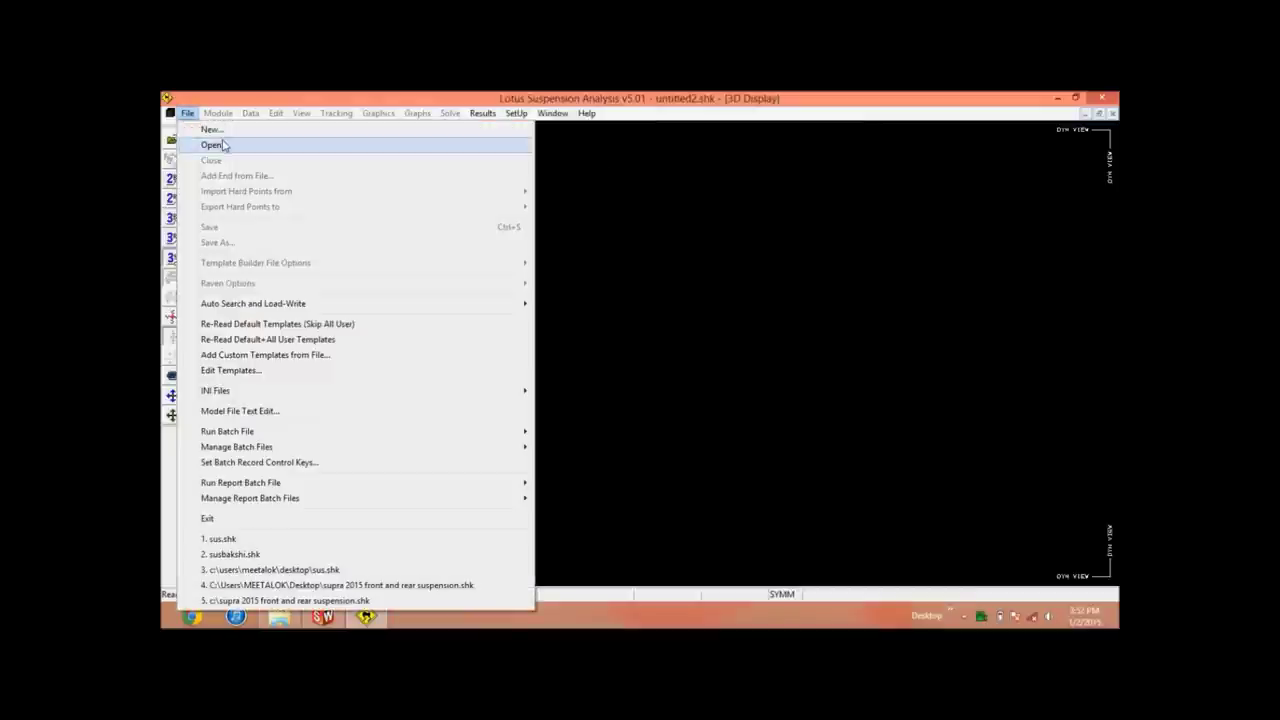
{"action": "left_click", "coordinate": [212, 128]}
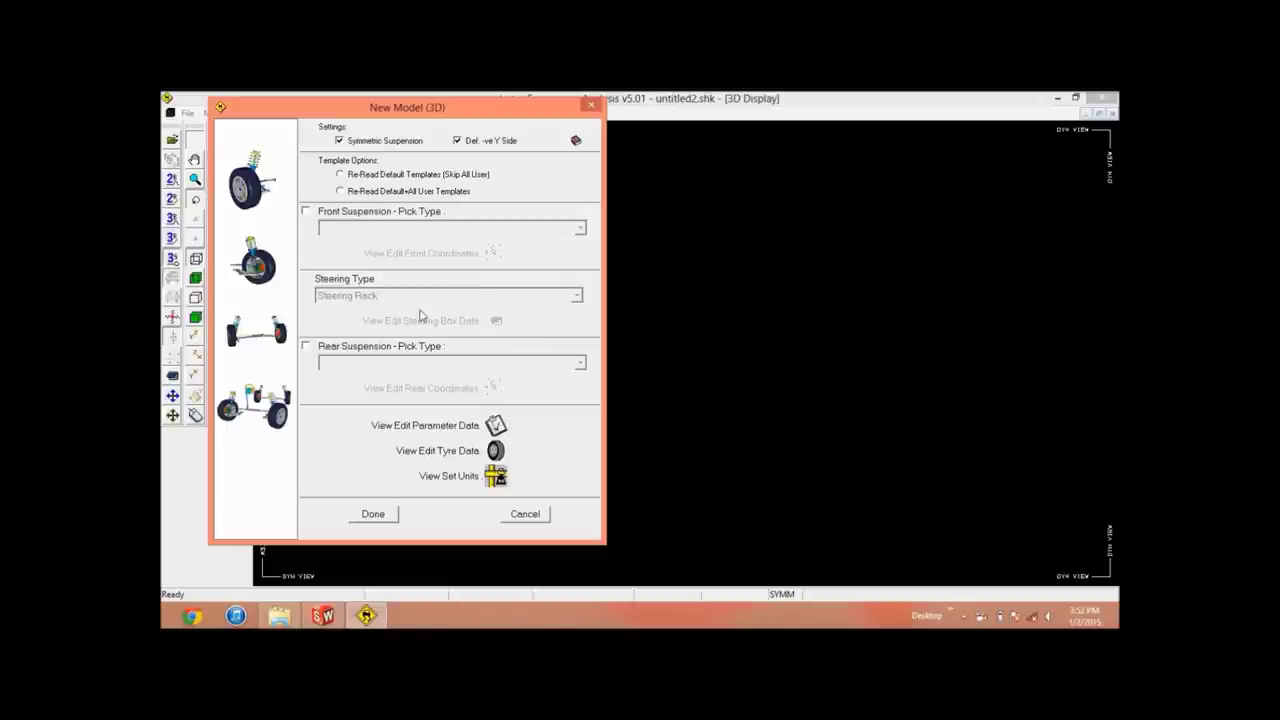
Step: Enable the front suspension as Type 1 Double Wishbone (damper to lower wishbone) with Steering Rack steering
{"action": "left_click", "coordinate": [306, 212]}
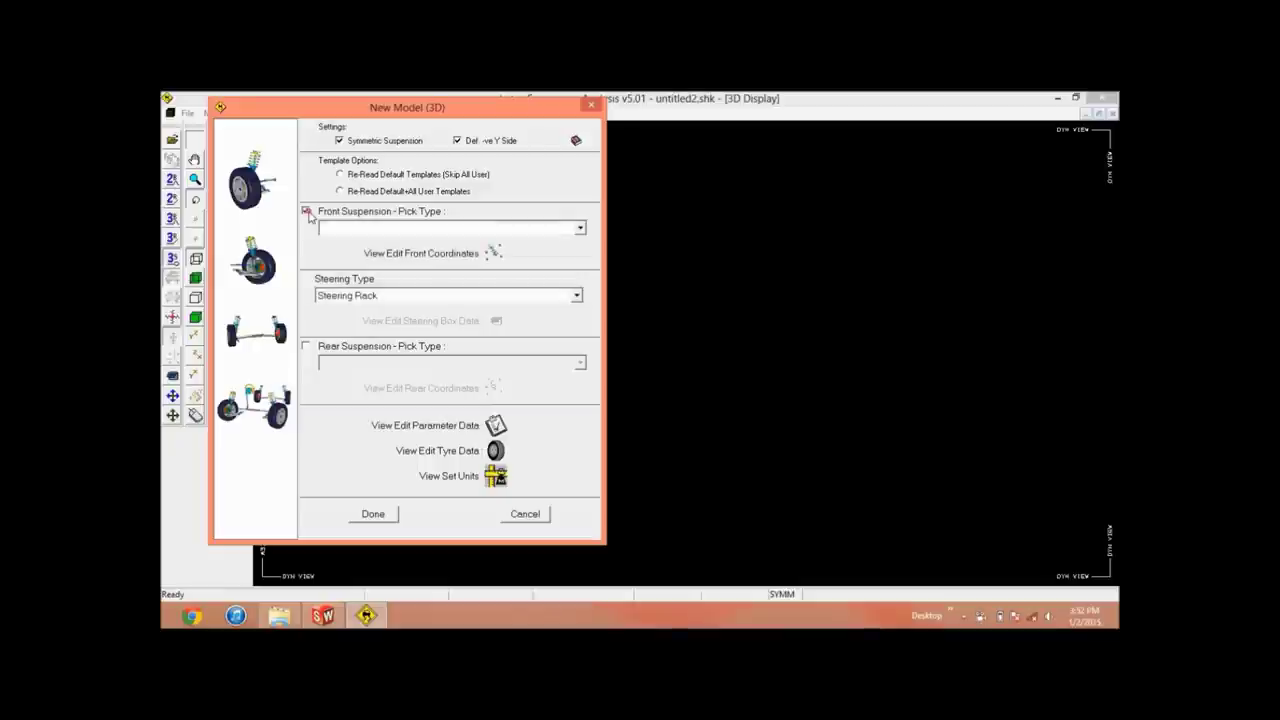
{"action": "left_click", "coordinate": [502, 229]}
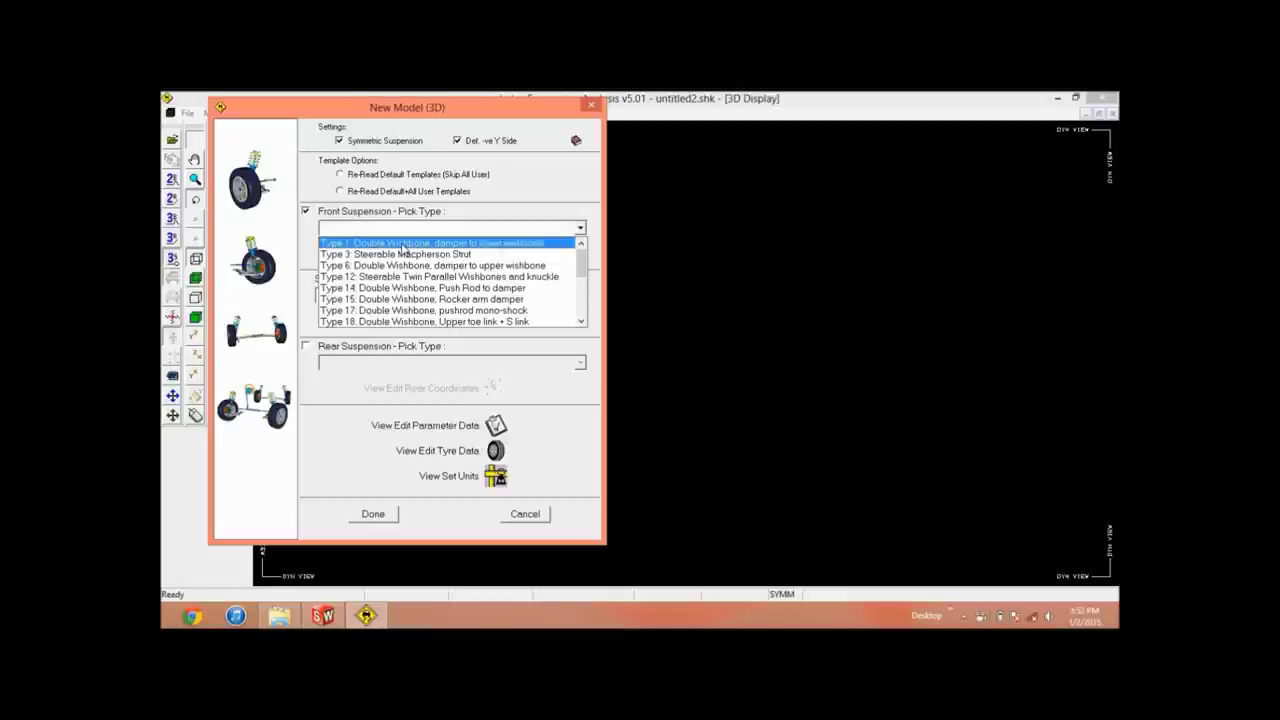
{"action": "left_click", "coordinate": [403, 246]}
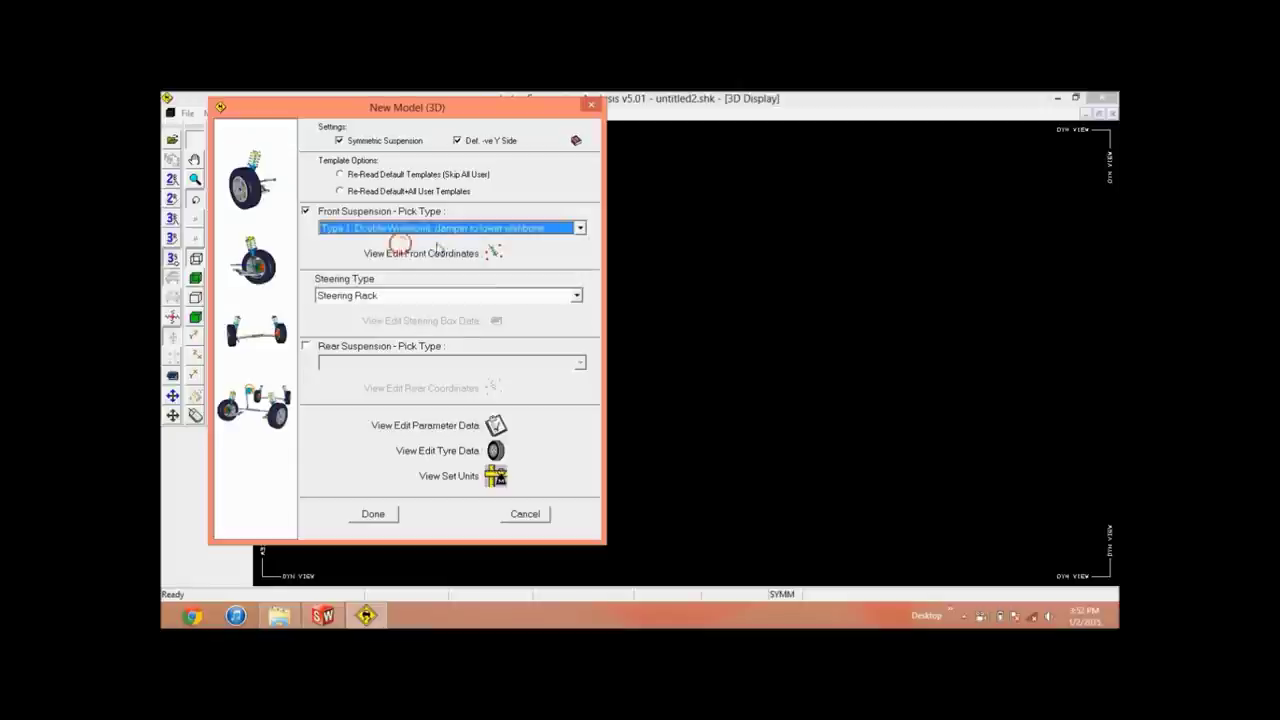
{"action": "left_click", "coordinate": [402, 298]}
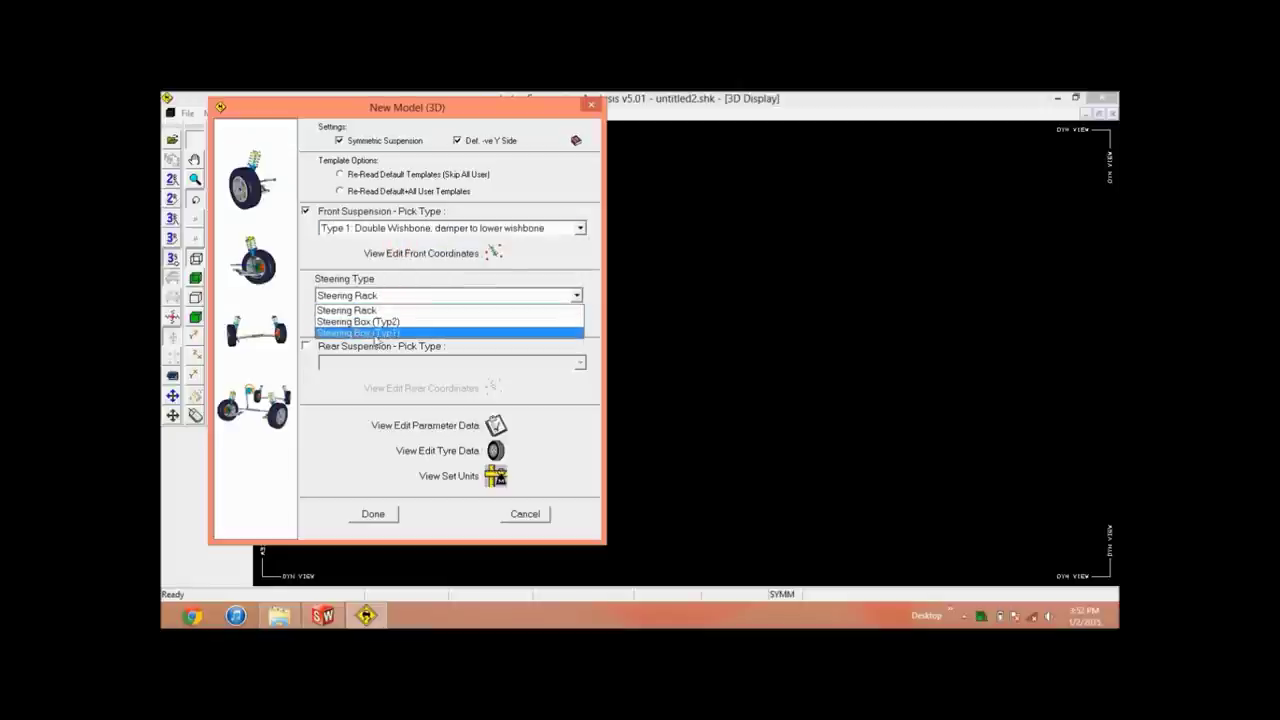
{"action": "left_click", "coordinate": [372, 312]}
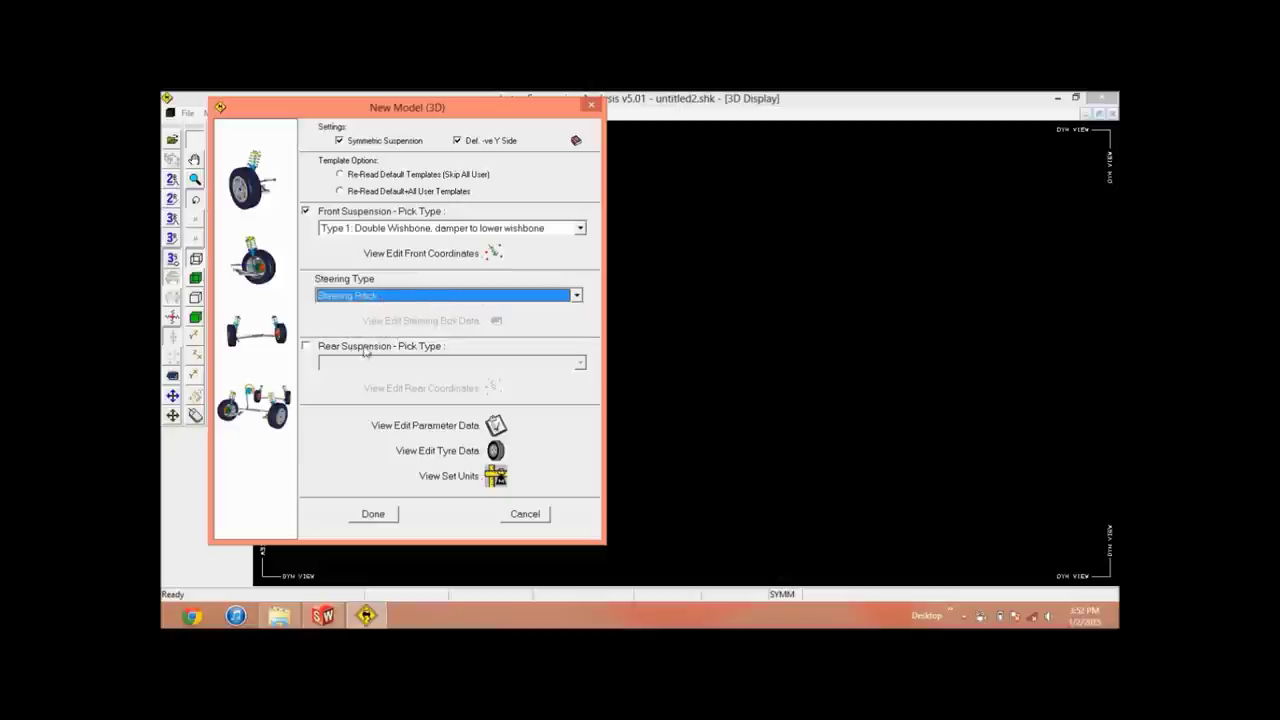
{"action": "left_click", "coordinate": [365, 350]}
Step: Enable a Type 1 Double Wishbone rear suspension and open its hardpoint coordinates table
{"action": "left_click", "coordinate": [314, 349]}
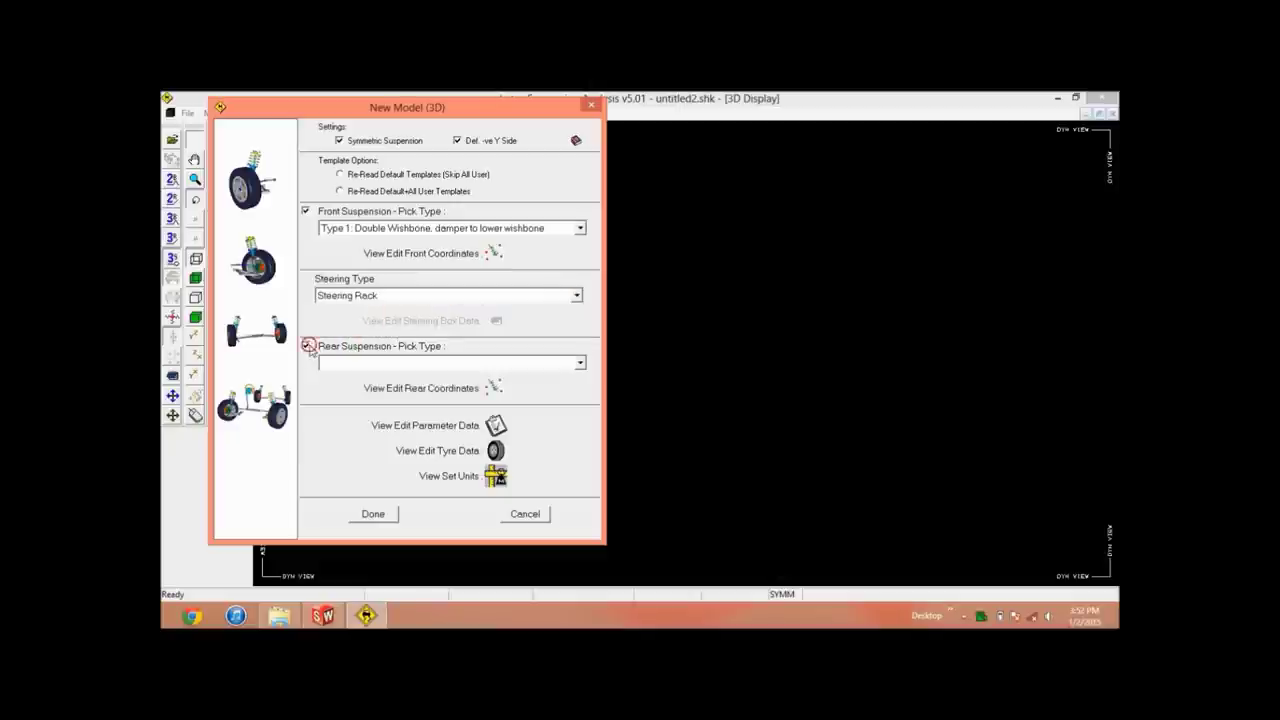
{"action": "left_click", "coordinate": [386, 365]}
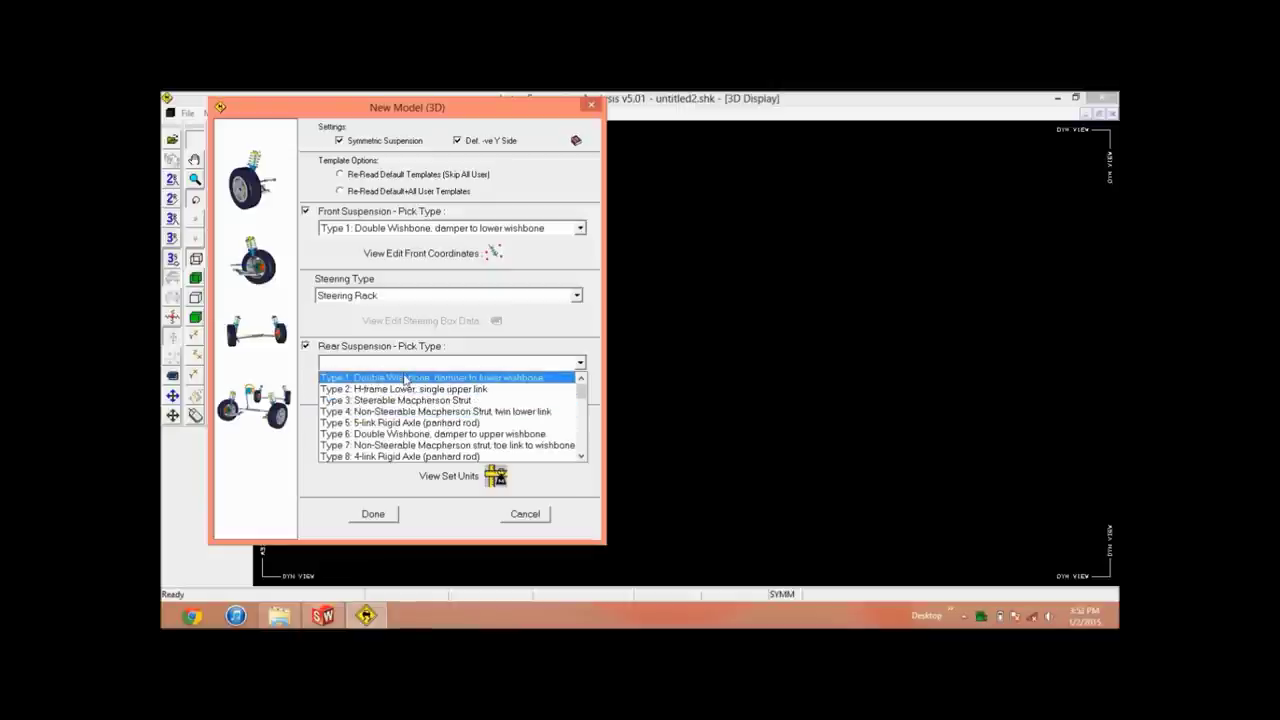
{"action": "left_click", "coordinate": [406, 379]}
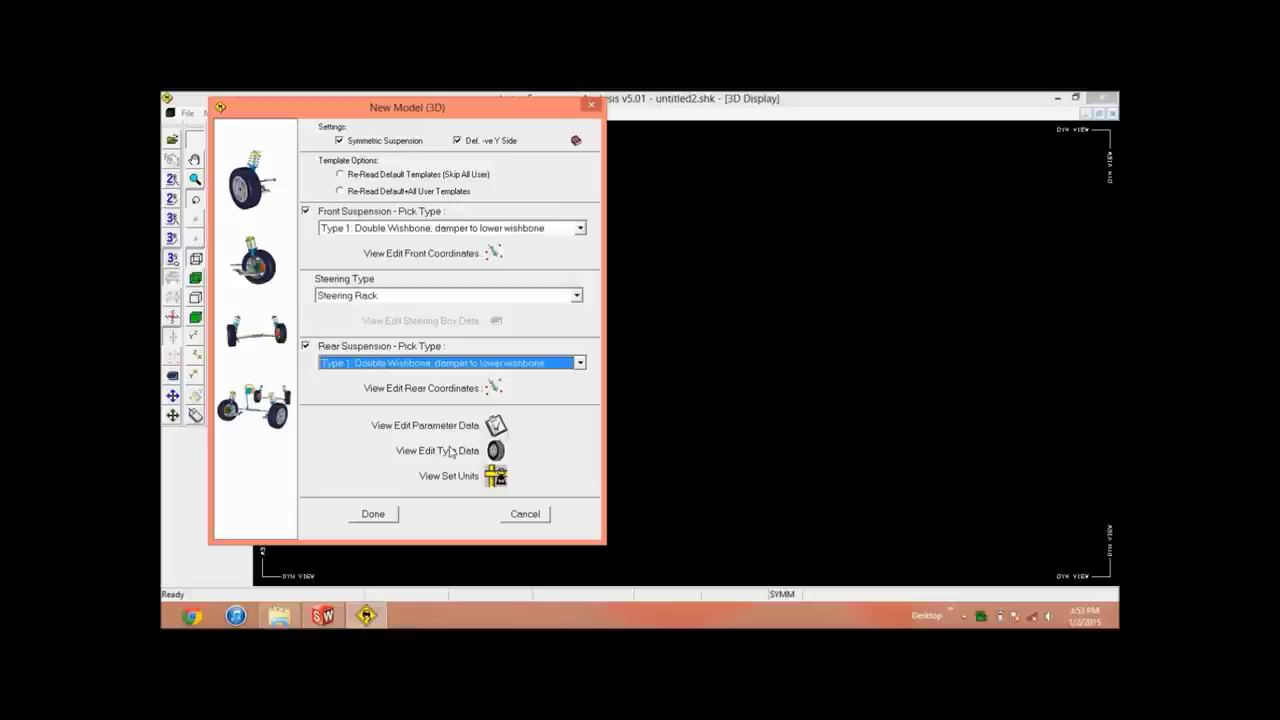
{"action": "left_click", "coordinate": [494, 389]}
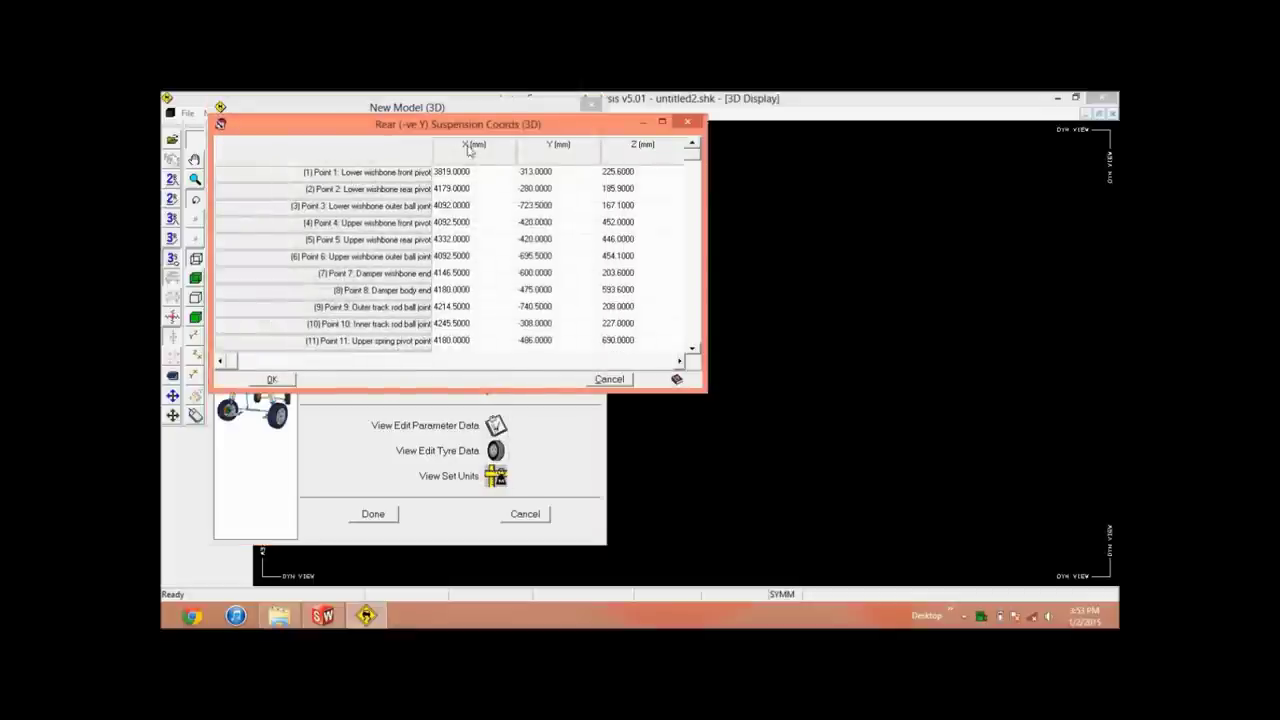
Step: Move the Rear Suspension Coords table to the right, beside the model setup dialog
{"action": "left_click_drag", "start_coordinate": [460, 127], "coordinate": [803, 163]}
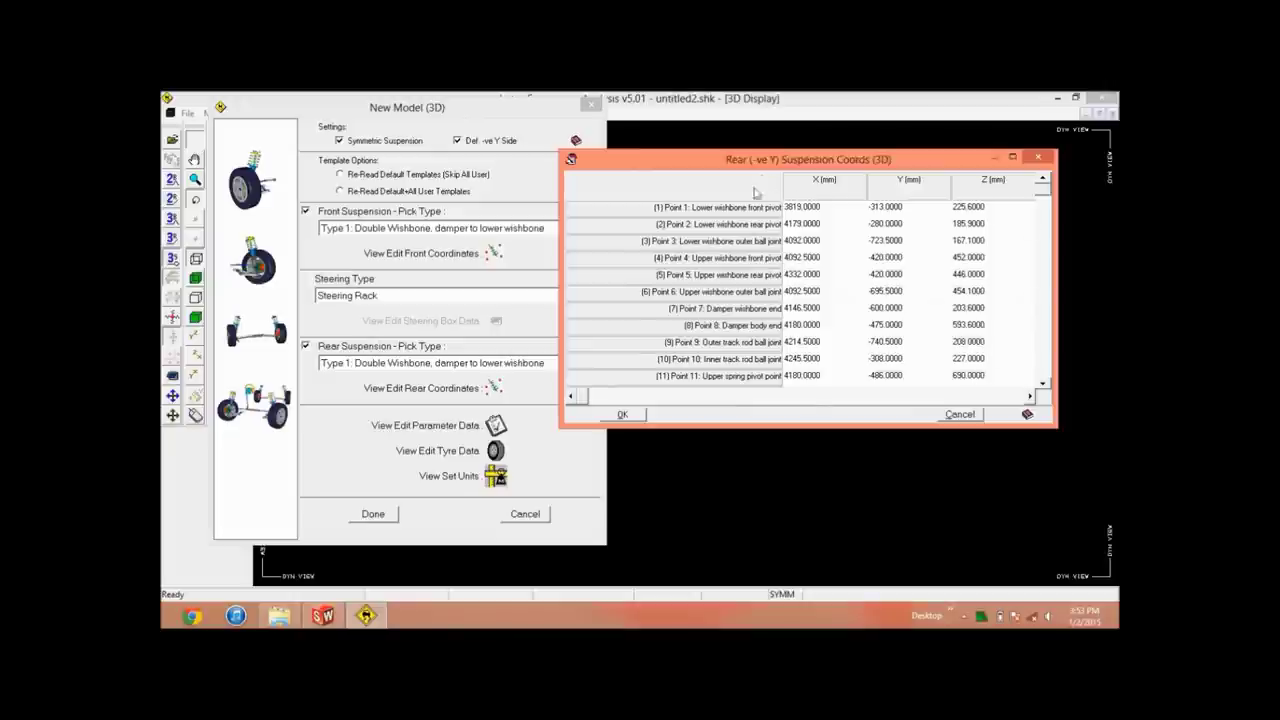
{"action": "left_click", "coordinate": [322, 615]}
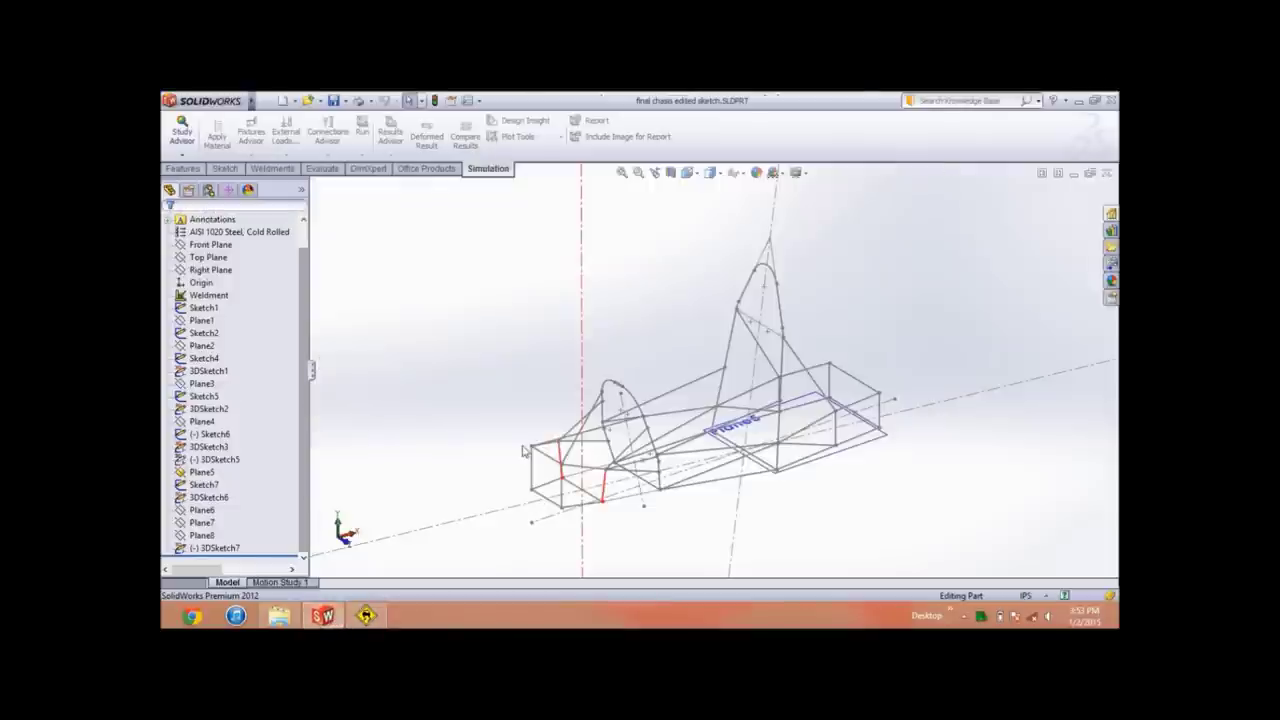
{"action": "scroll", "coordinate": [686, 415], "scroll_direction": "down", "scroll_amount": 3}
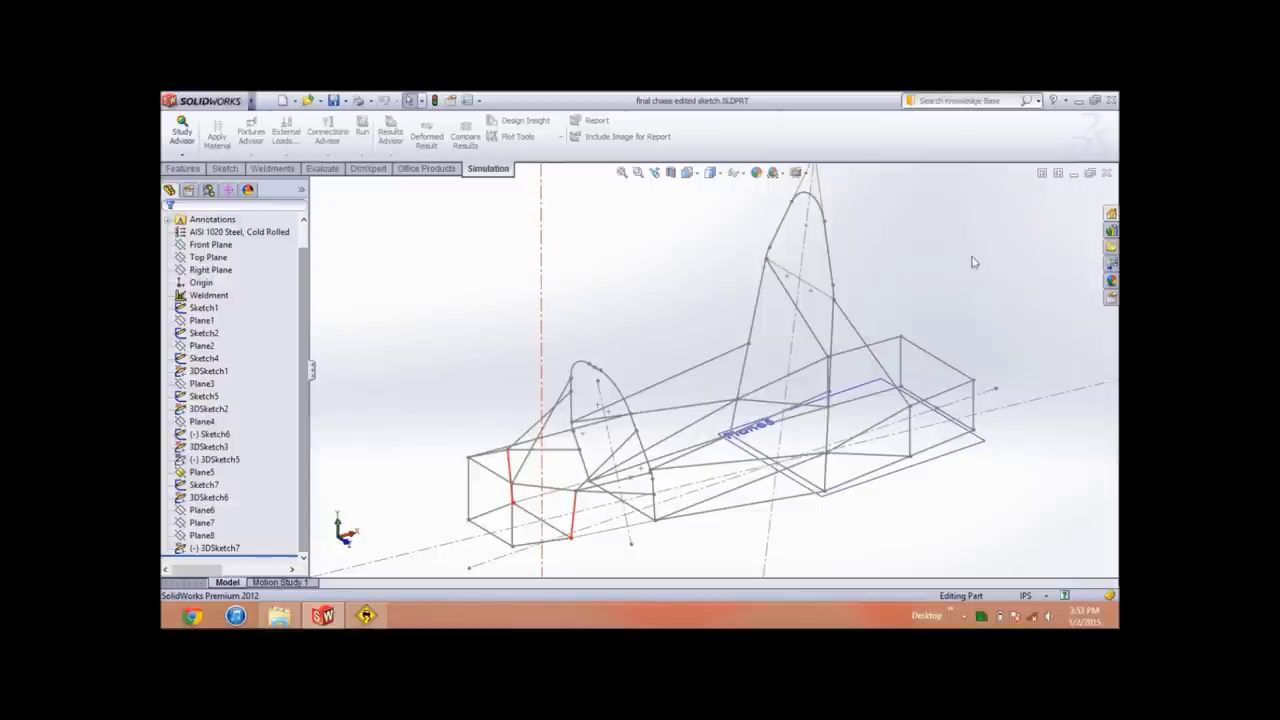
{"action": "left_click_drag", "start_coordinate": [437, 486], "coordinate": [455, 548]}
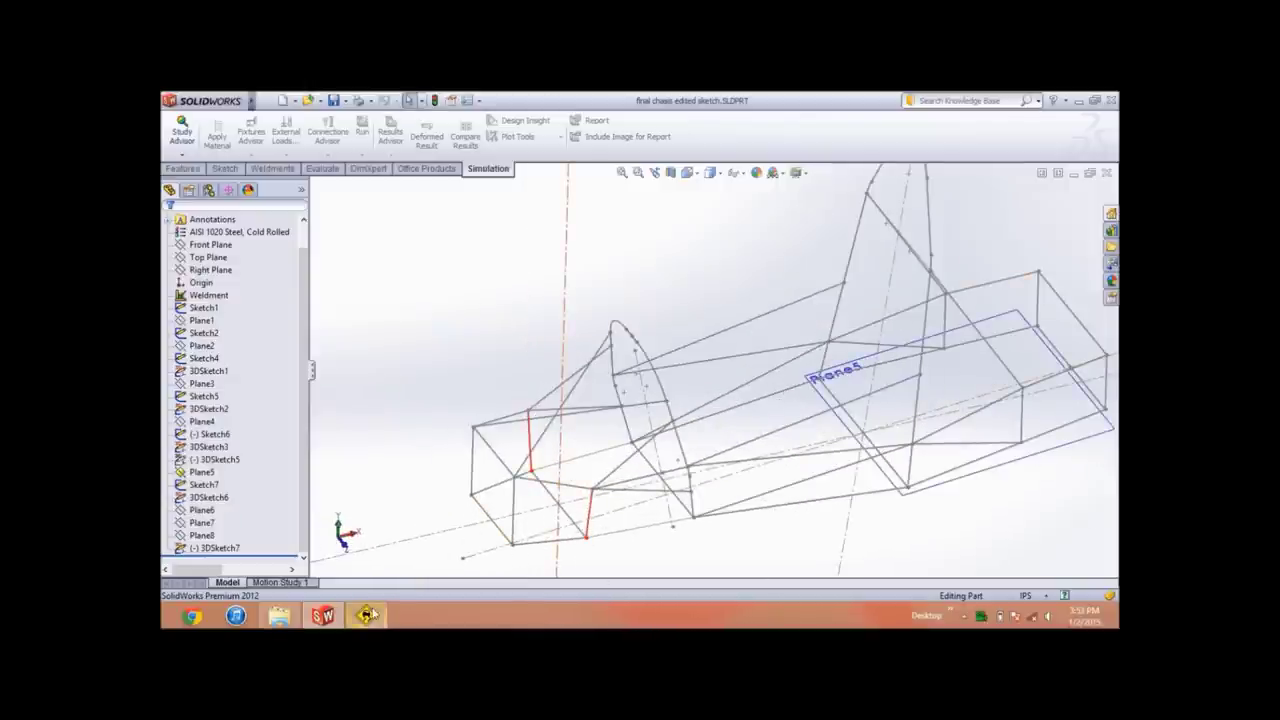
{"action": "left_click", "coordinate": [366, 615]}
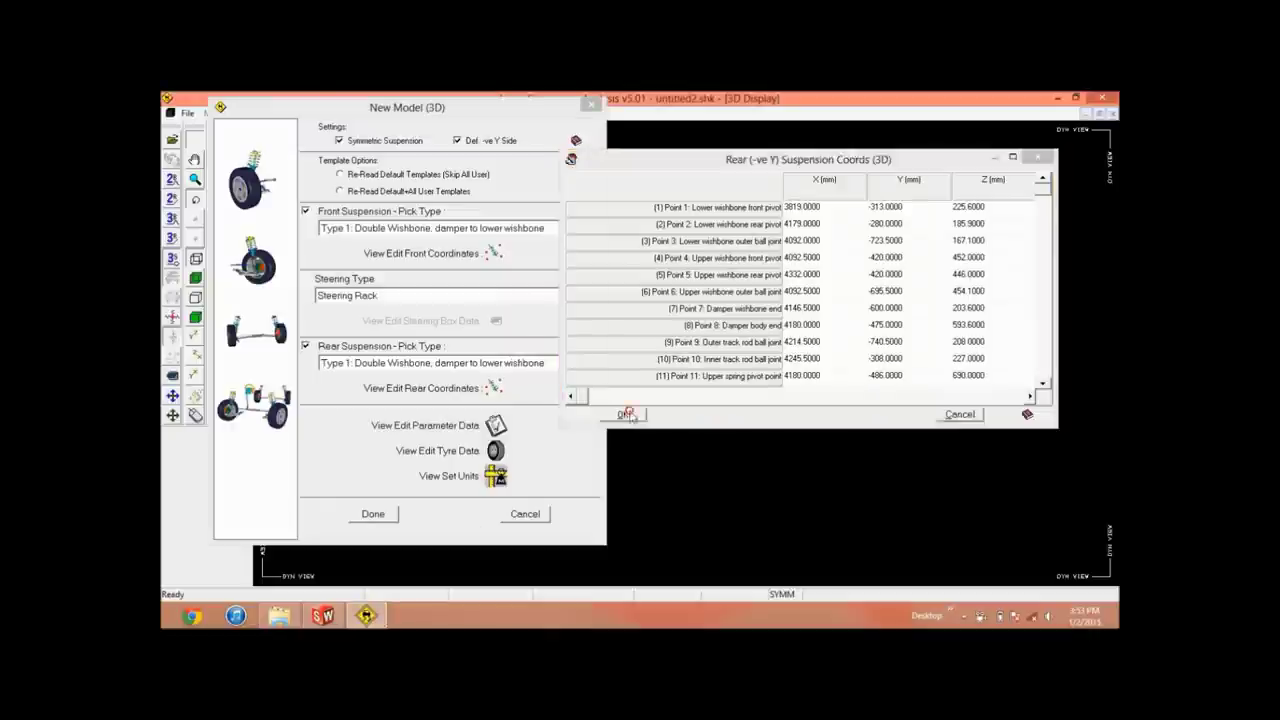
{"action": "left_click", "coordinate": [622, 414]}
Step: Accept the default tyre data and degree/mm/kg/N units, then finish building the four-wheel model
{"action": "left_click", "coordinate": [495, 450]}
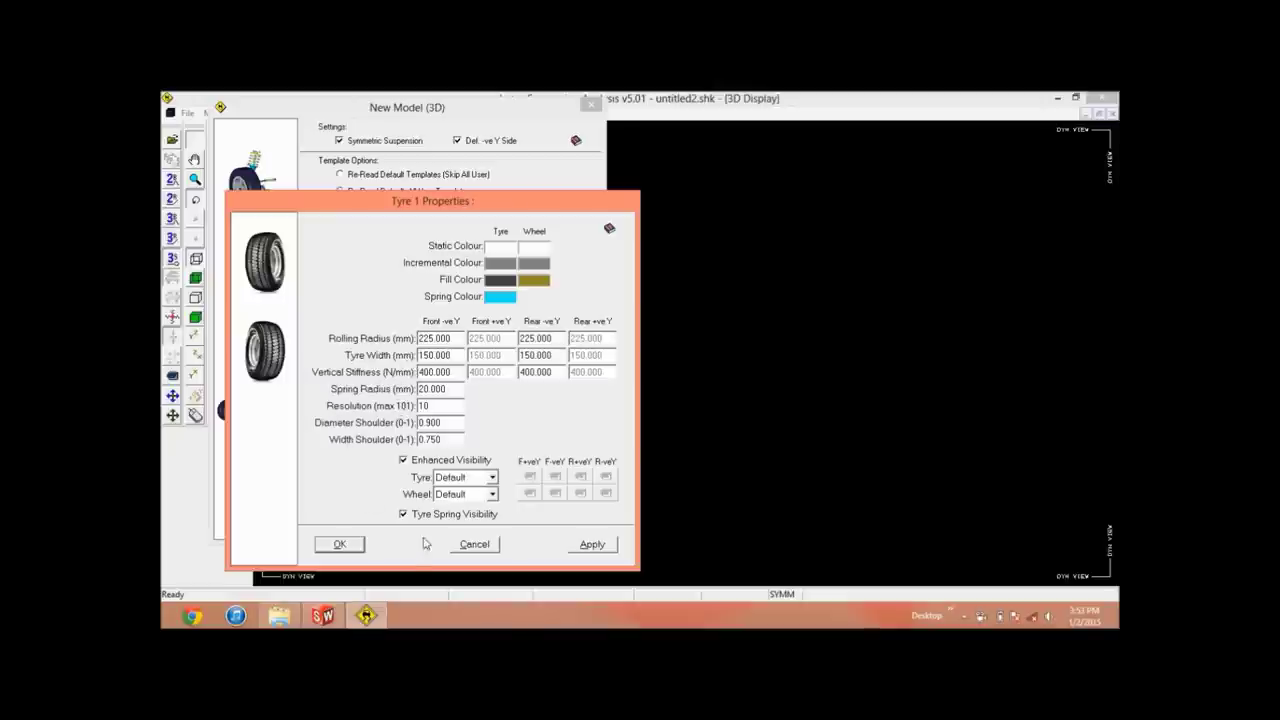
{"action": "left_click", "coordinate": [339, 544]}
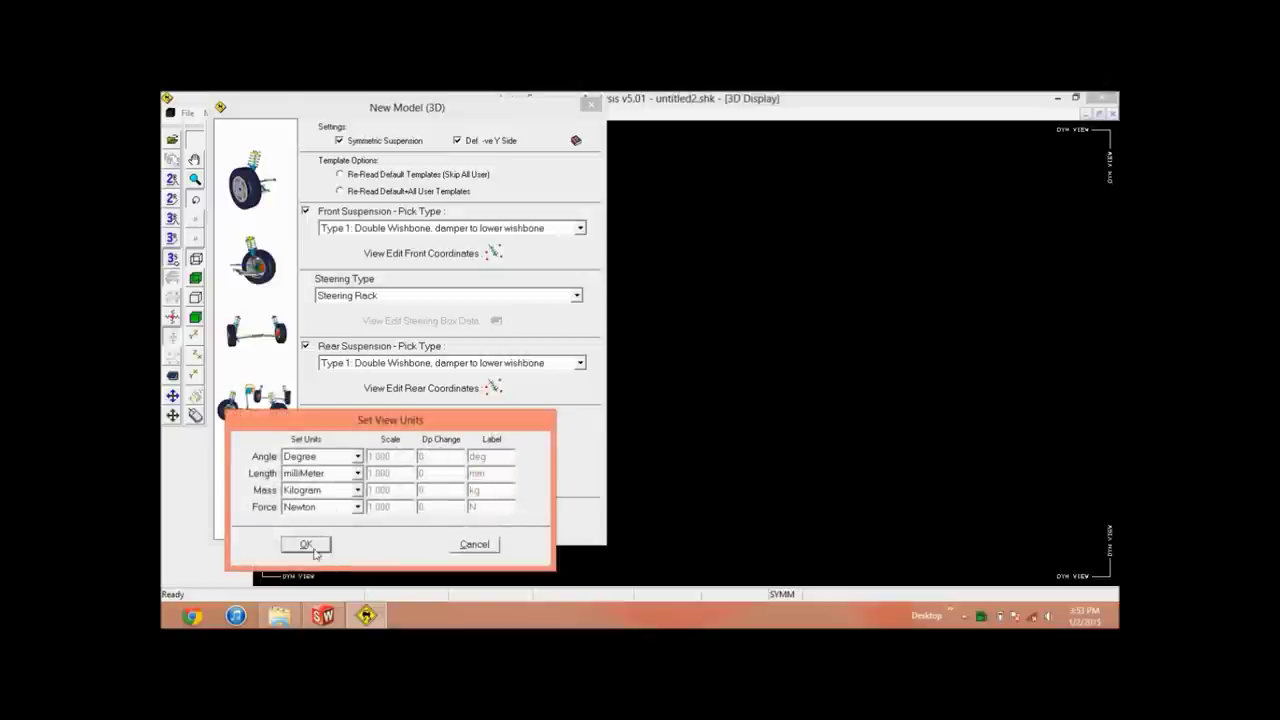
{"action": "left_click", "coordinate": [310, 546]}
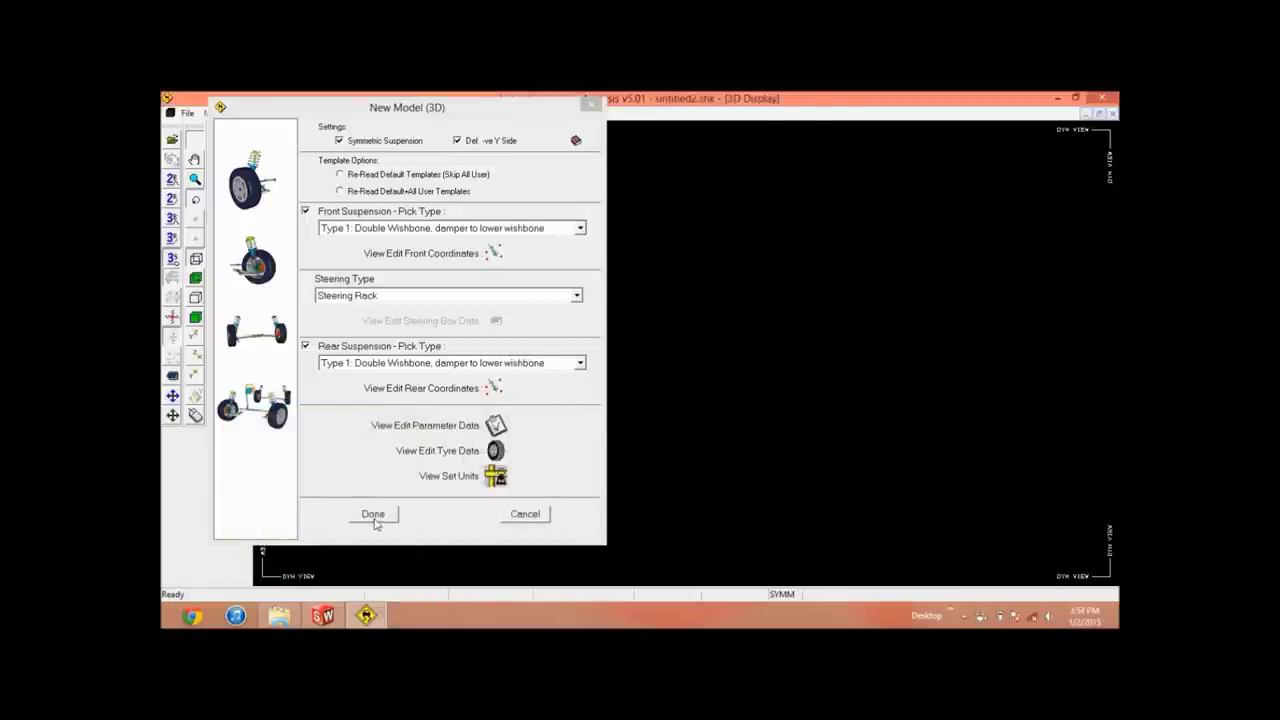
{"action": "left_click", "coordinate": [374, 522]}
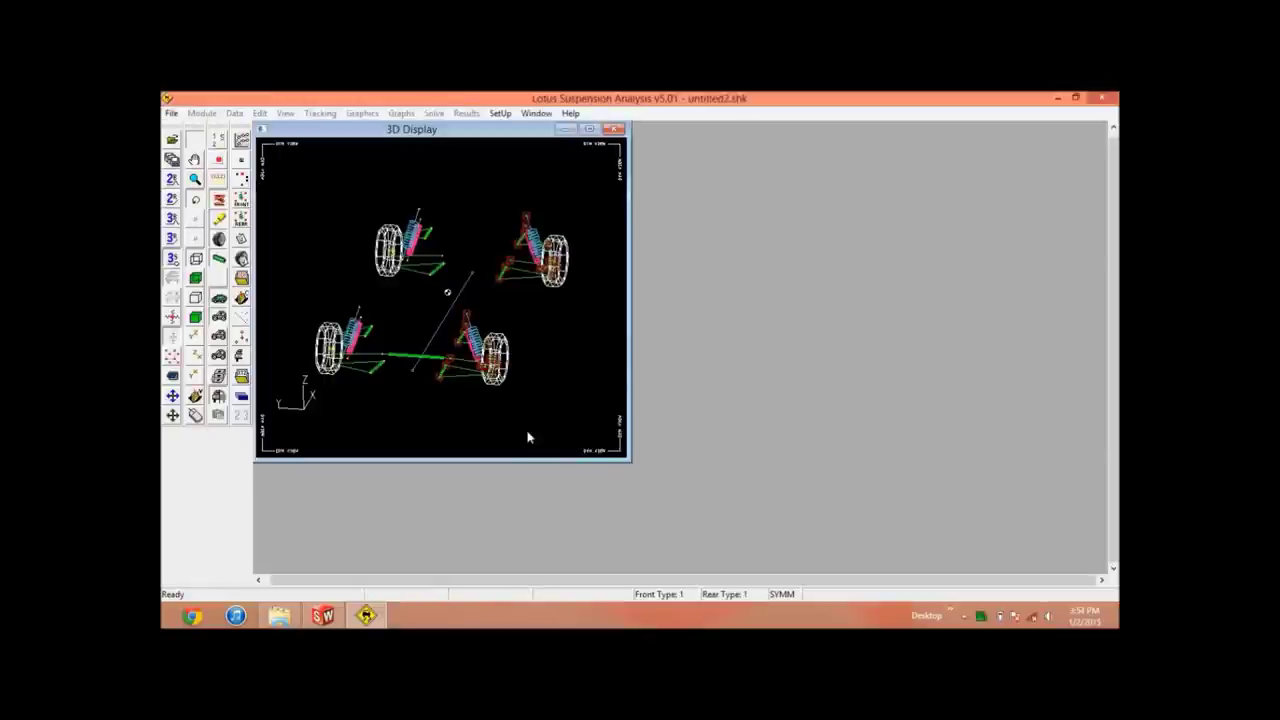
Step: Maximize the 3D Display, then rotate, zoom and pan to centre the suspension linkages
{"action": "left_click", "coordinate": [589, 129]}
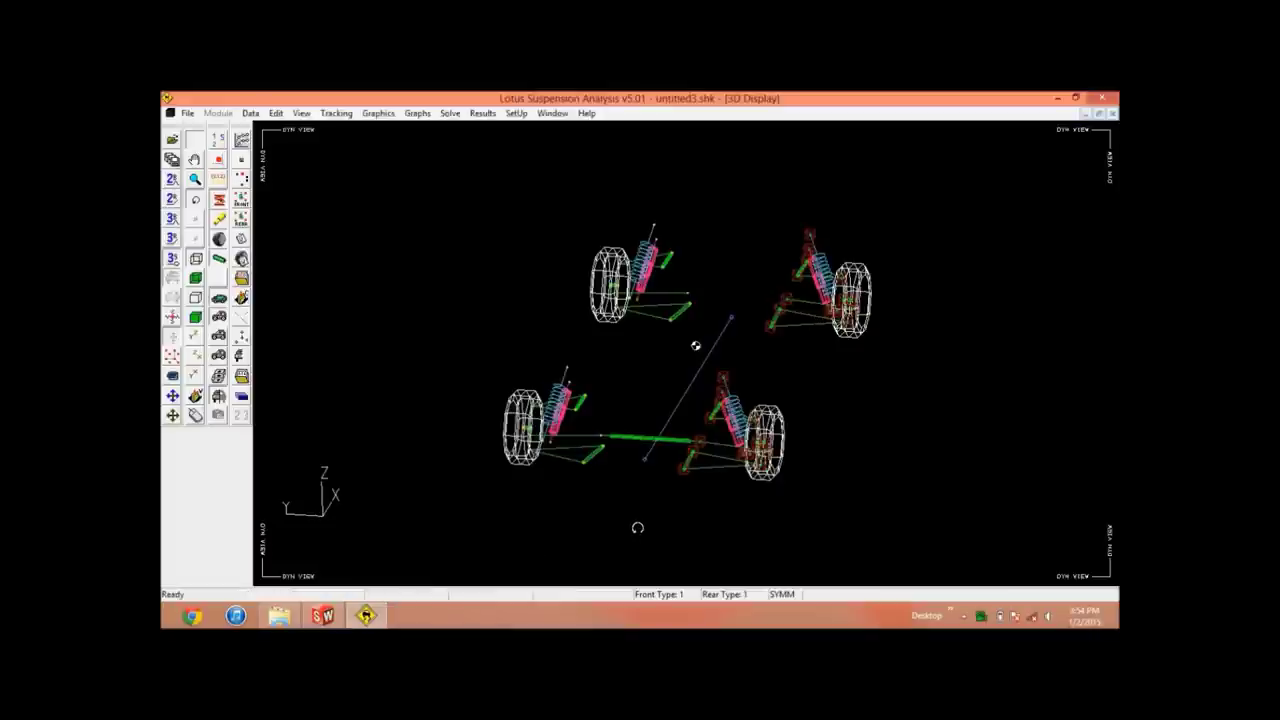
{"action": "left_click_drag", "start_coordinate": [584, 531], "coordinate": [651, 514]}
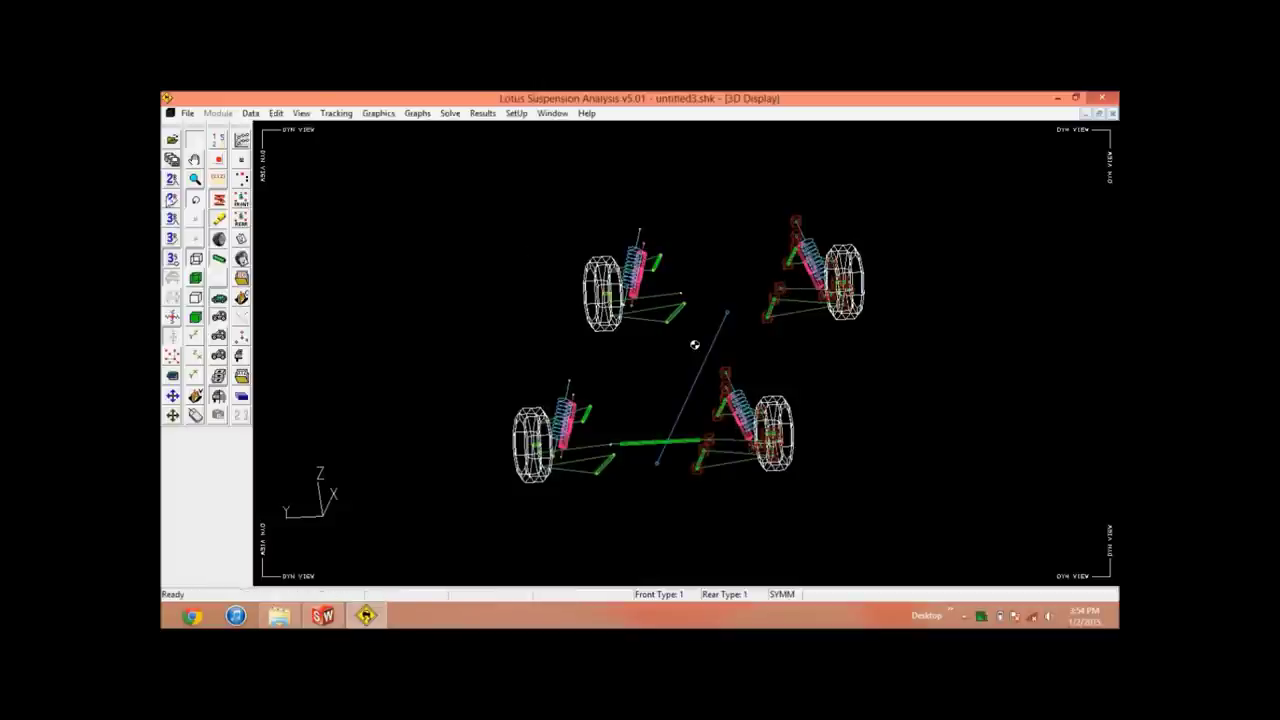
{"action": "right_click", "coordinate": [834, 325]}
{"action": "scroll", "coordinate": [816, 299], "scroll_direction": "up", "scroll_amount": 3}
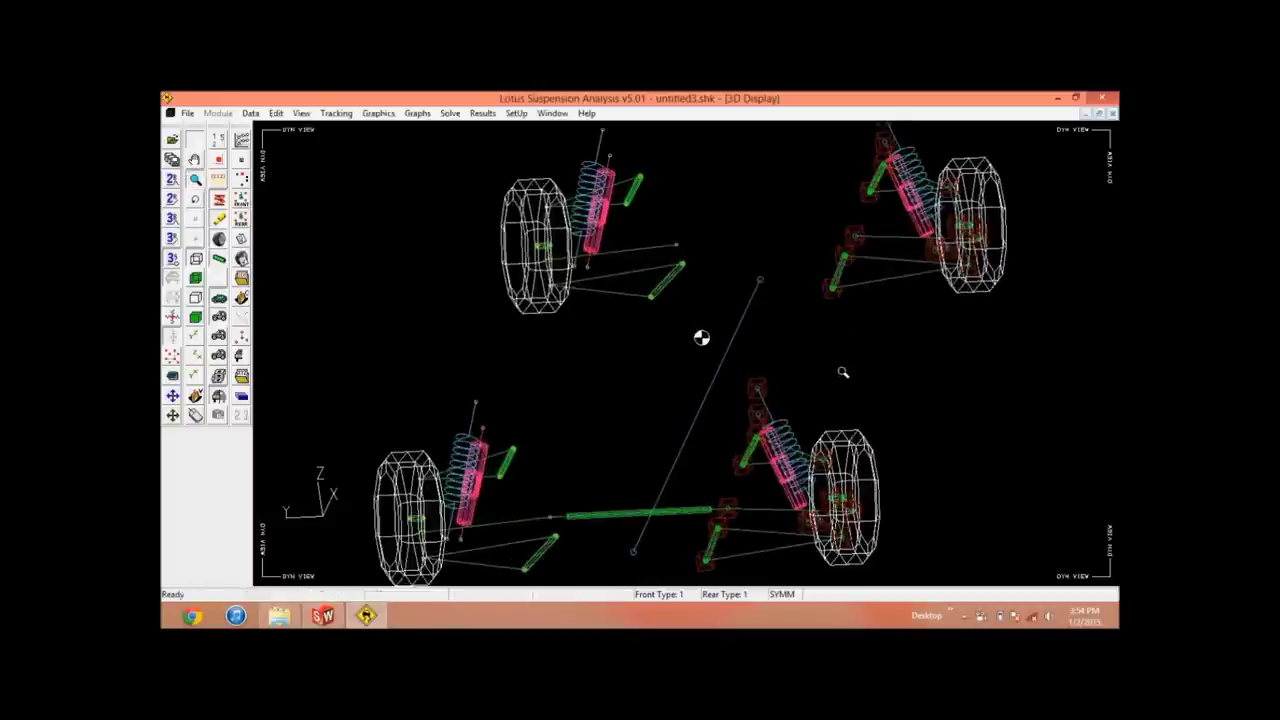
{"action": "left_click", "coordinate": [910, 328]}
{"action": "right_click", "coordinate": [914, 314]}
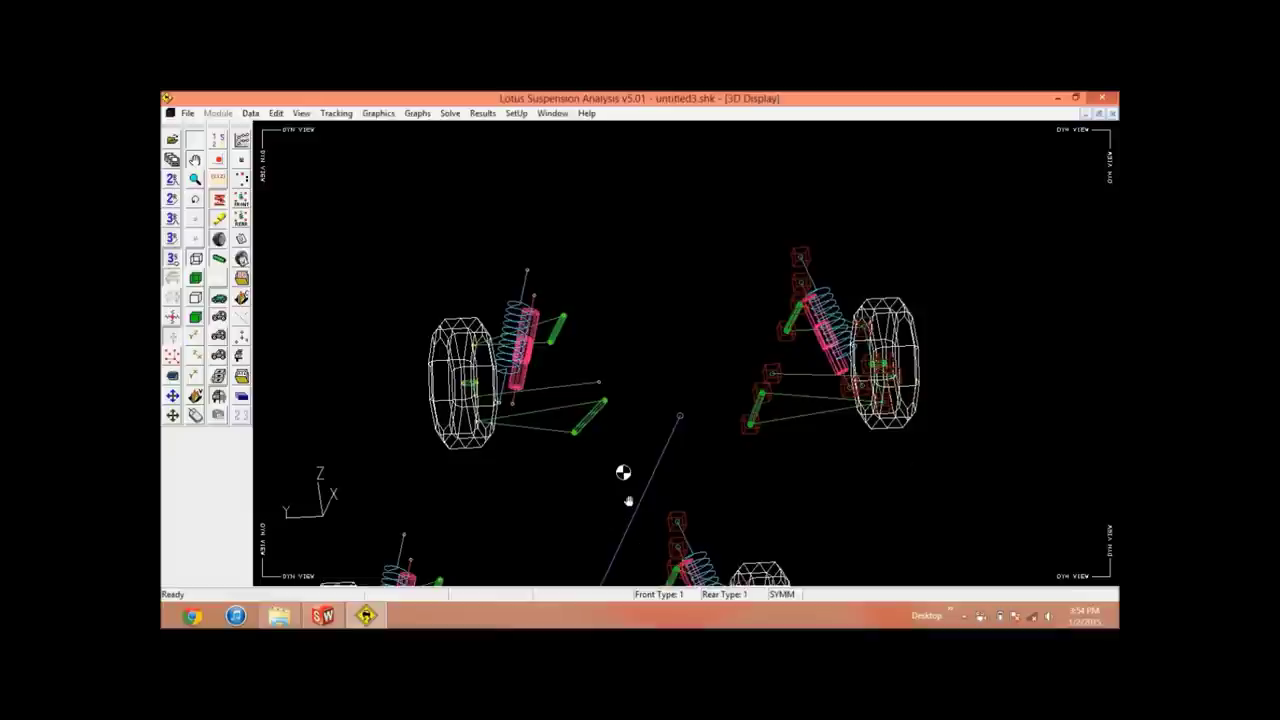
{"action": "left_click_drag", "start_coordinate": [737, 494], "coordinate": [766, 309]}
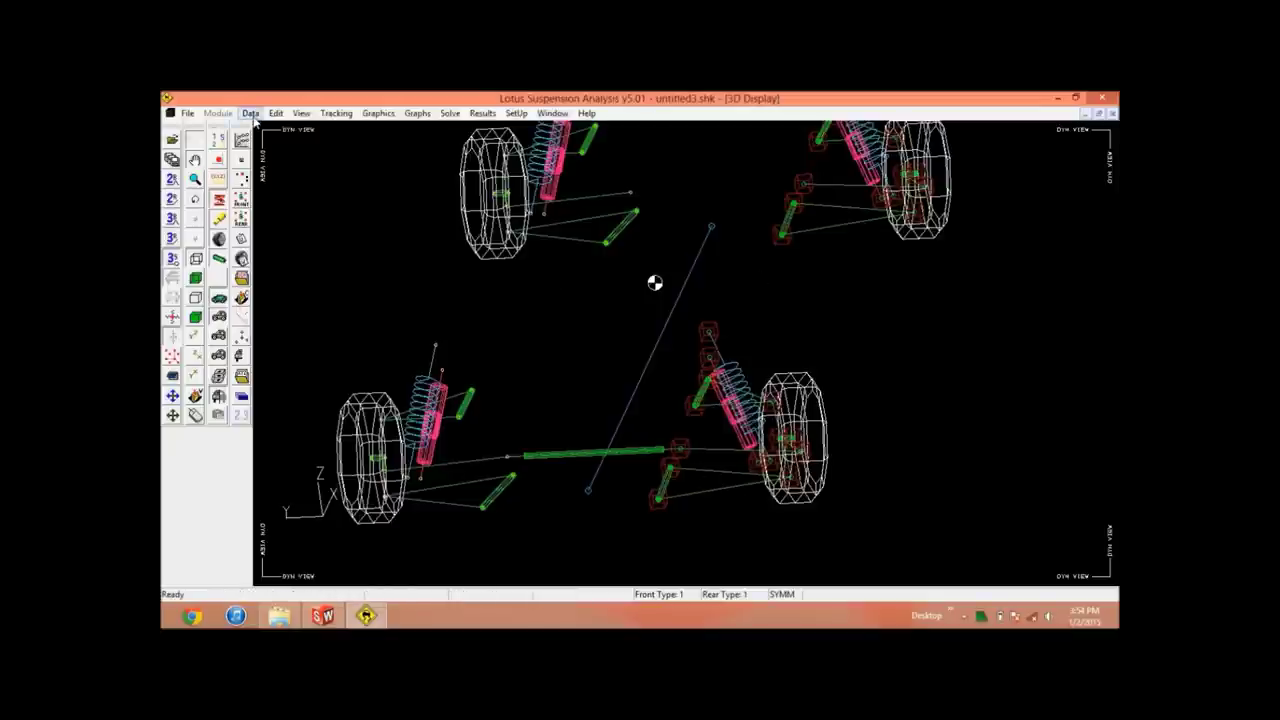
Step: Switch to Edit > Modify Mode > Edit and select the lower wishbone front pivot, raising an Access Violation
{"action": "left_click", "coordinate": [251, 117]}
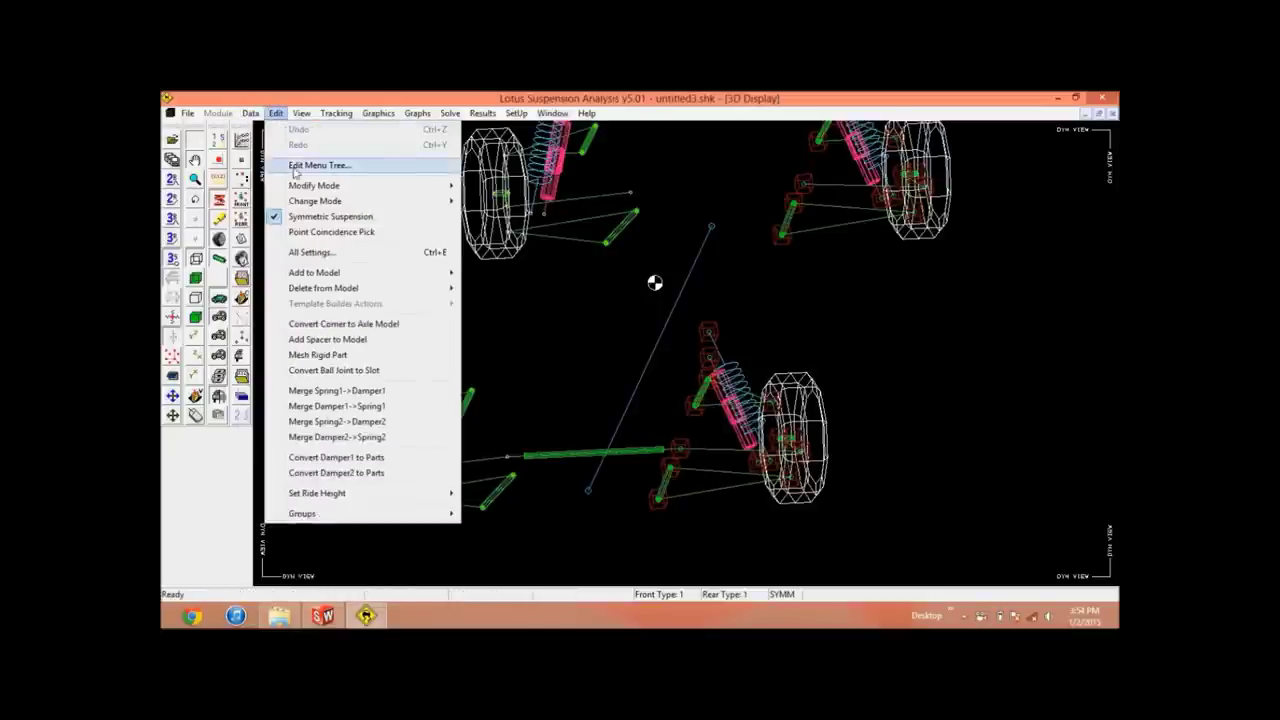
{"action": "mouse_move", "coordinate": [303, 186]}
{"action": "left_click", "coordinate": [482, 186]}
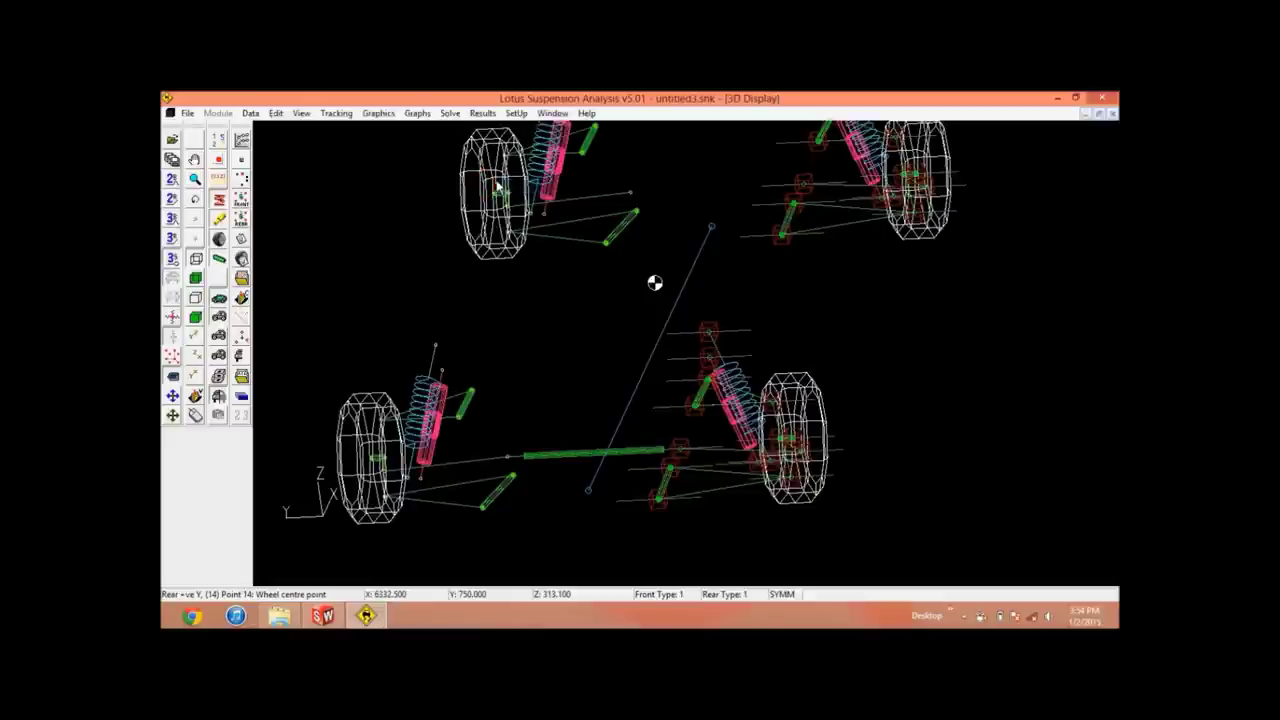
{"action": "left_click", "coordinate": [660, 503]}
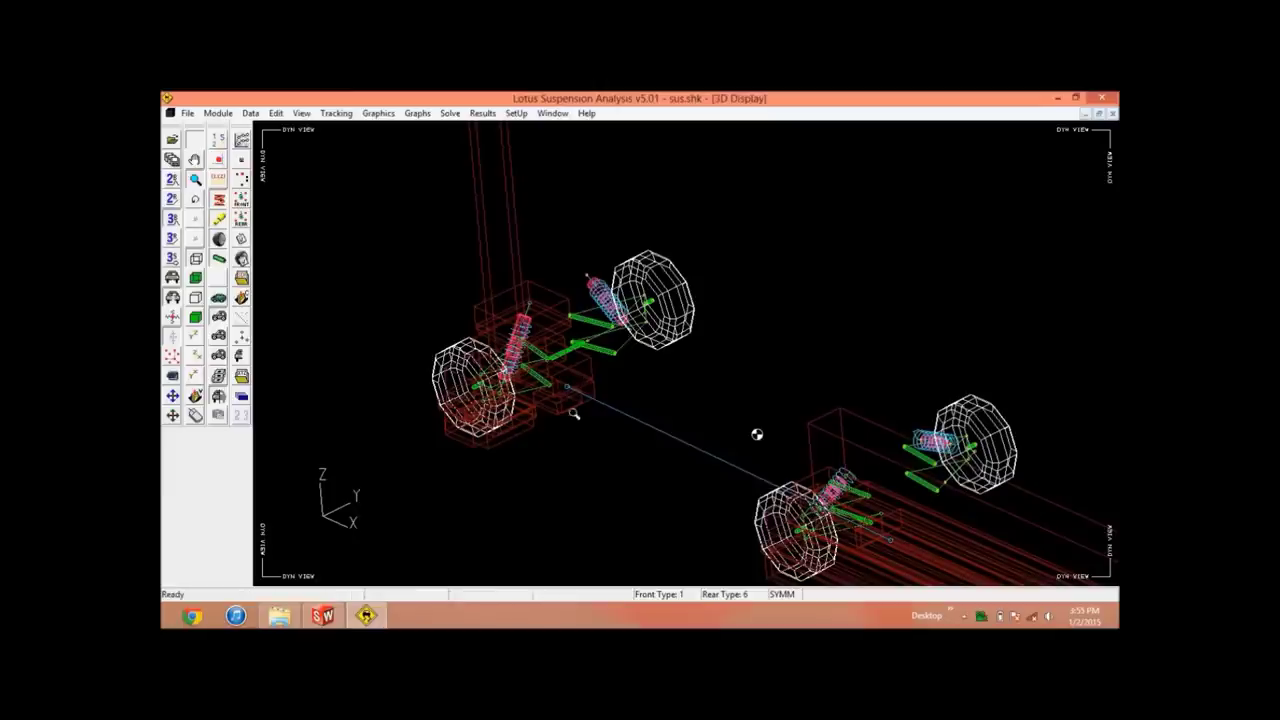
Step: Turn on hardpoint editing, enable Dynamic View and zoom onto the front suspension corner
{"action": "left_click", "coordinate": [250, 113]}
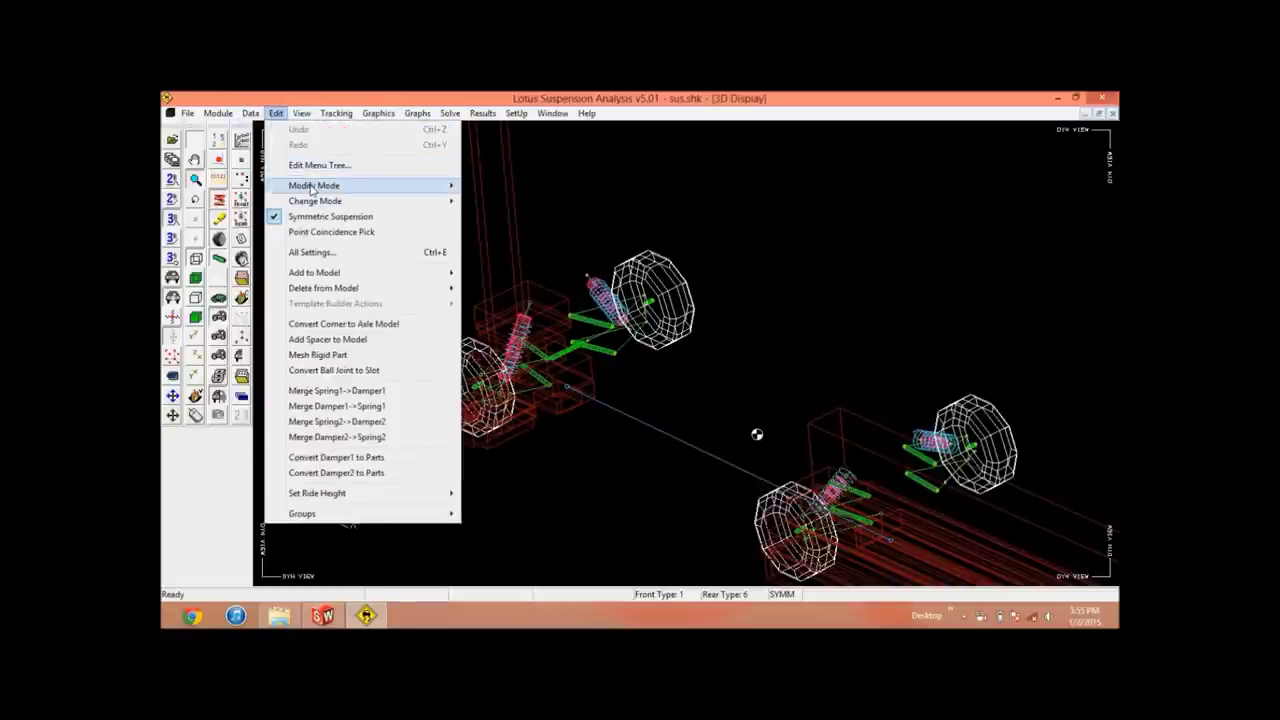
{"action": "mouse_move", "coordinate": [310, 186]}
{"action": "left_click", "coordinate": [485, 186]}
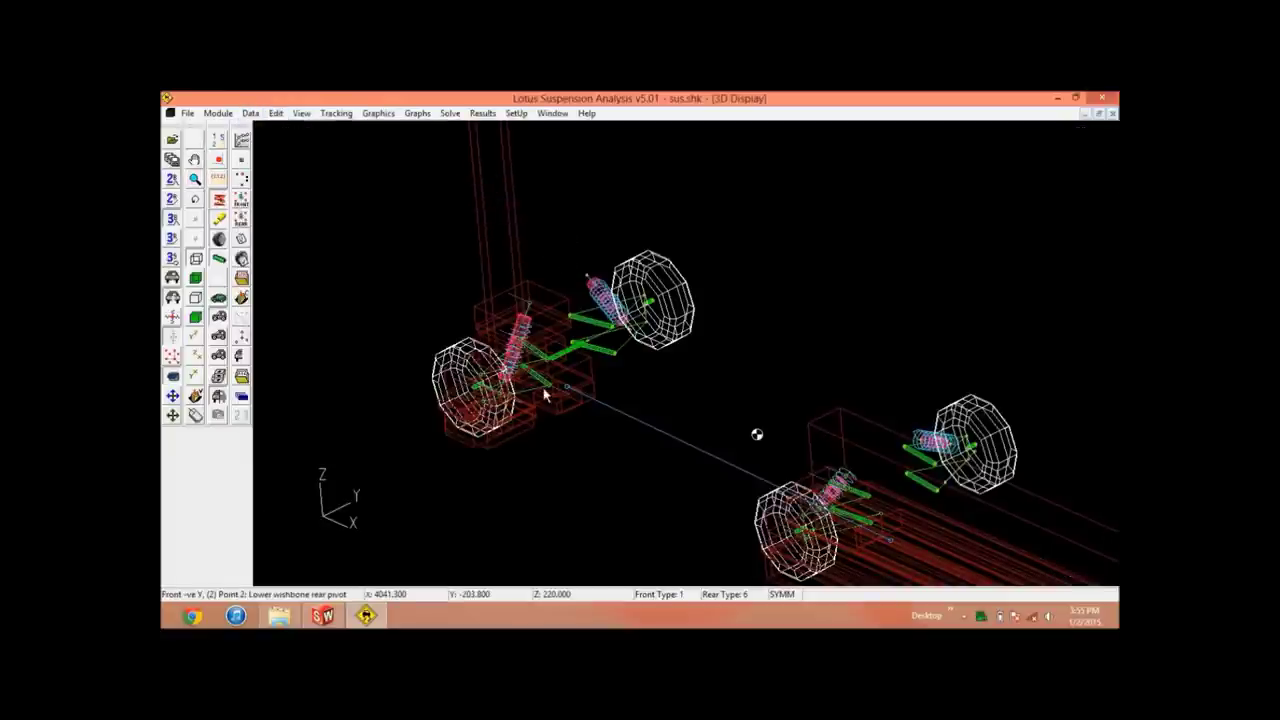
{"action": "left_click", "coordinate": [575, 450]}
{"action": "left_click_drag", "start_coordinate": [523, 420], "coordinate": [633, 473]}
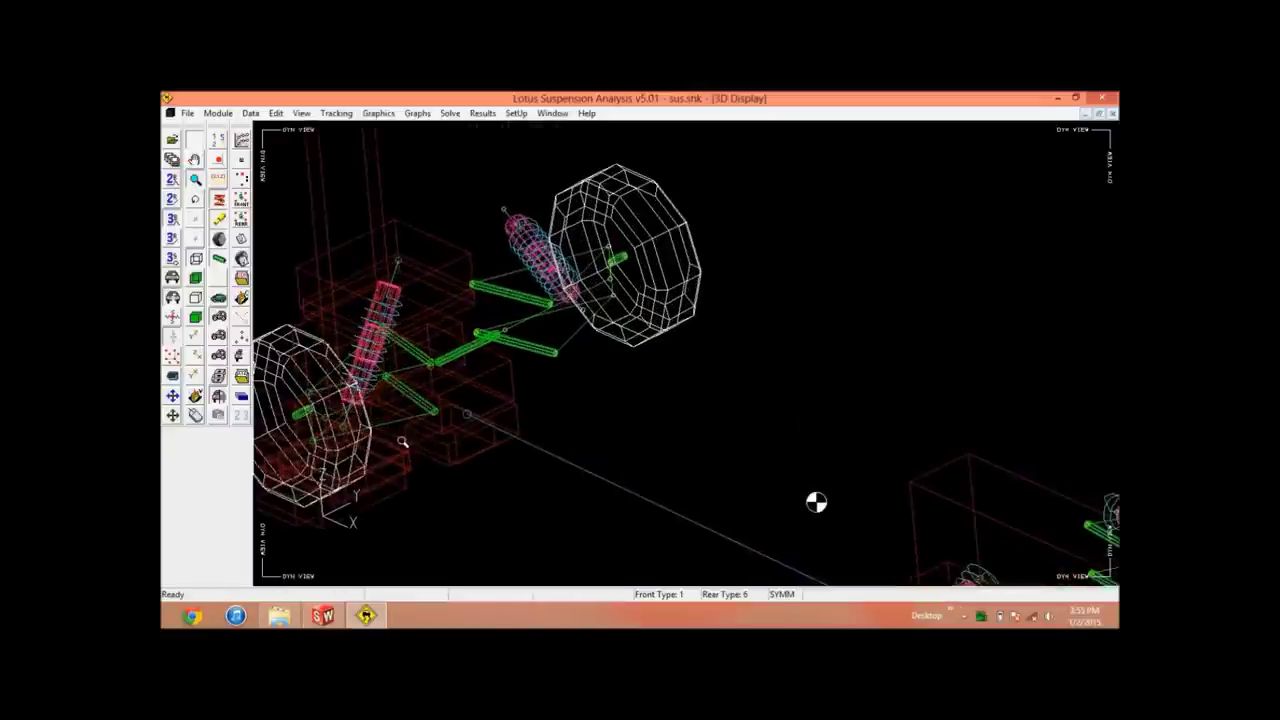
Step: Re-select Edit under Edit > Modify Mode for point editing
{"action": "left_click", "coordinate": [275, 113]}
{"action": "left_click", "coordinate": [332, 182]}
{"action": "left_click", "coordinate": [488, 186]}
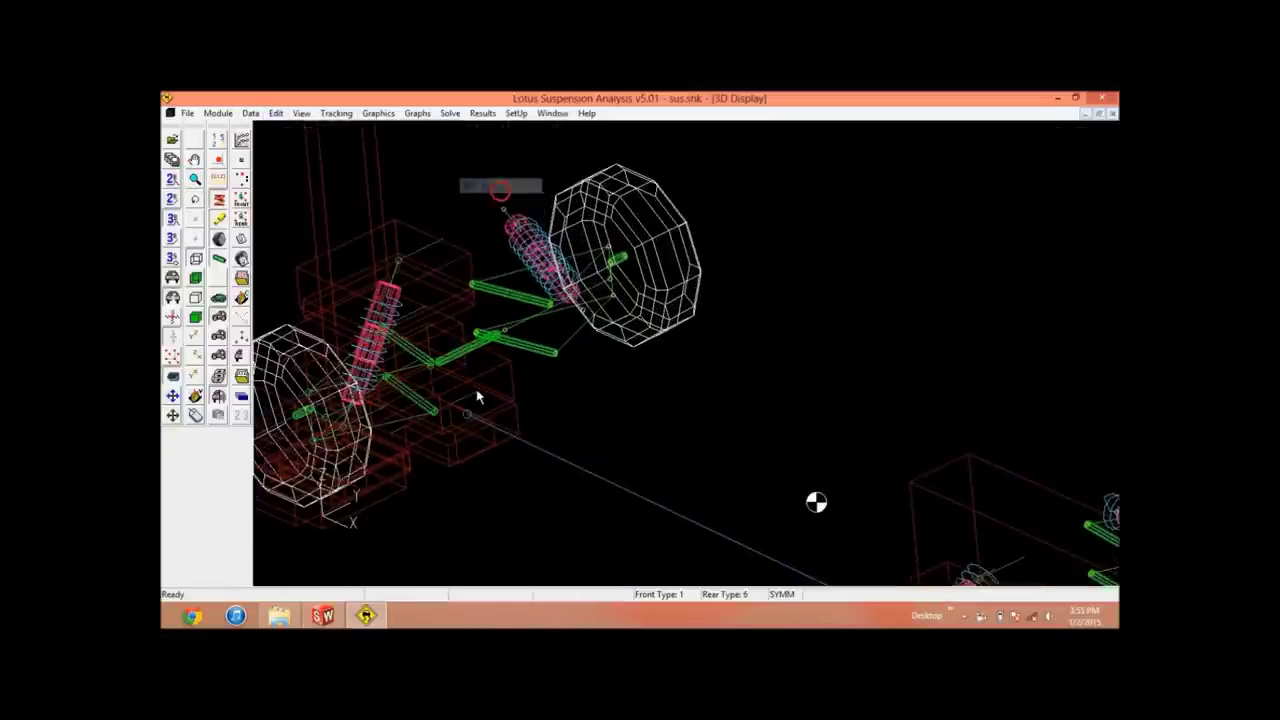
Step: Apply Point 2, lower wishbone rear pivot, at X 4041.300, Y -203.800, Z 220.000 mm
{"action": "left_click", "coordinate": [443, 423]}
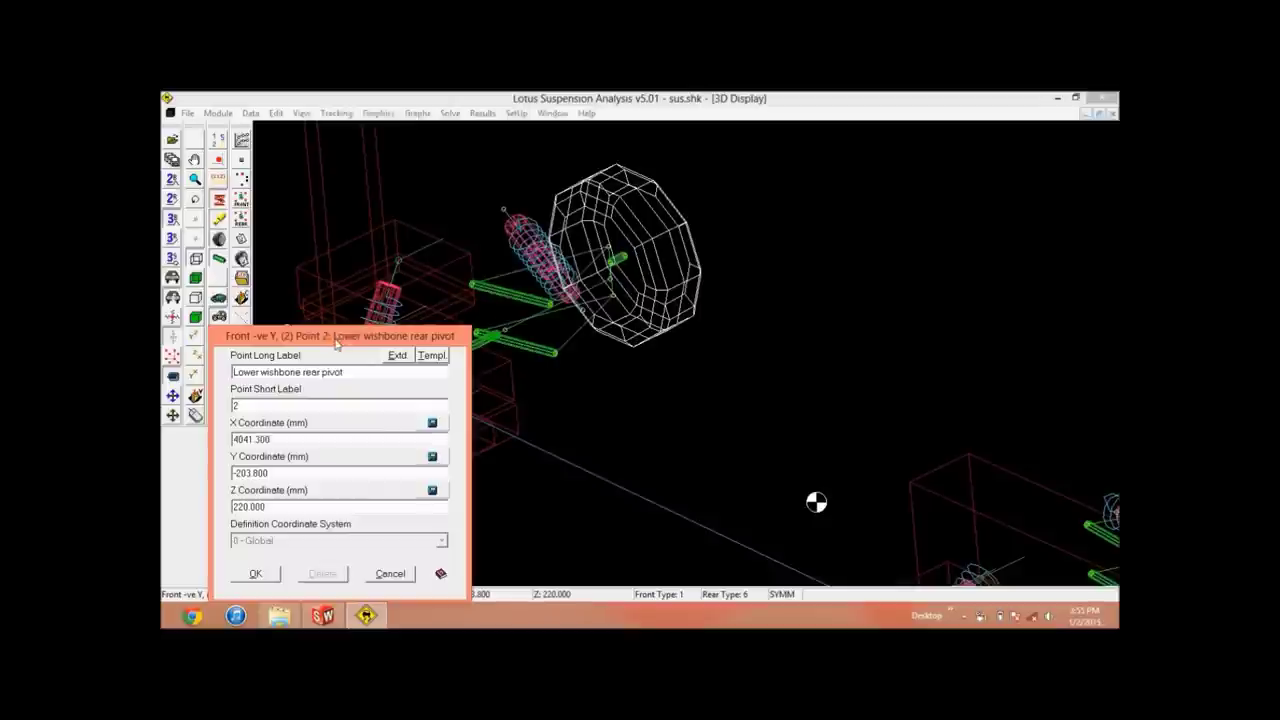
{"action": "left_click_drag", "start_coordinate": [330, 337], "coordinate": [687, 171]}
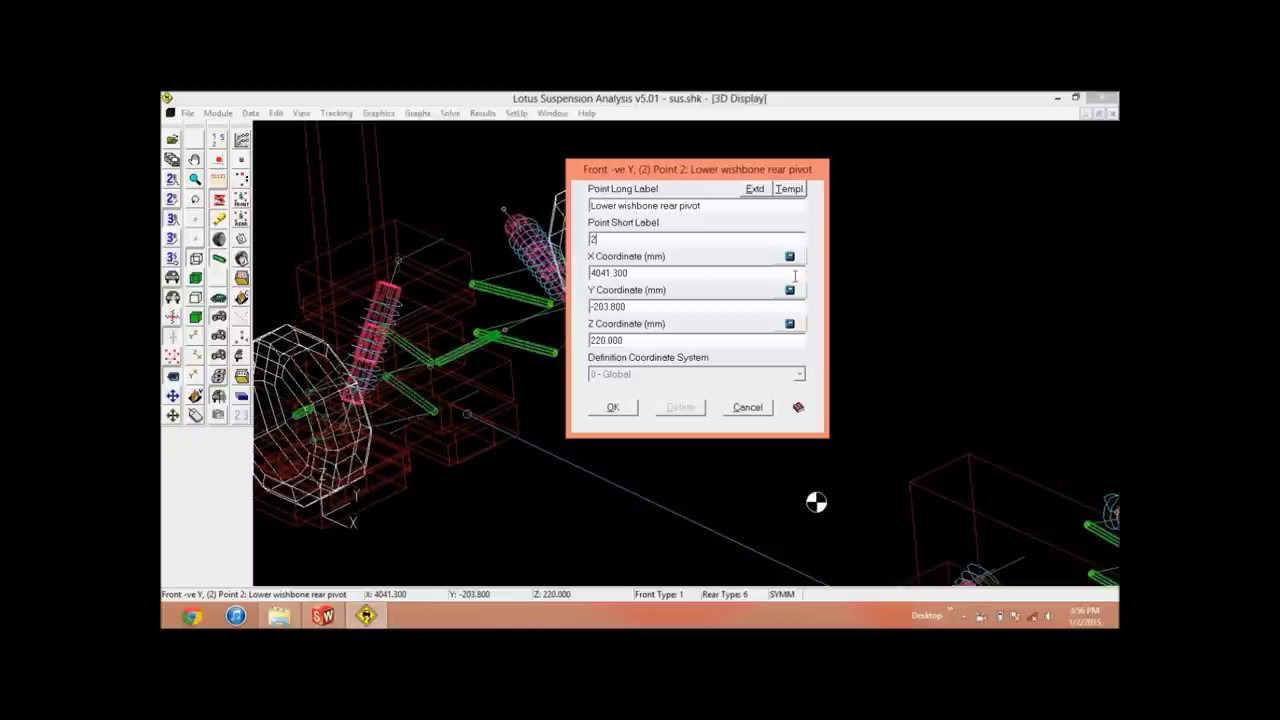
{"action": "left_click", "coordinate": [703, 342]}
{"action": "left_click", "coordinate": [613, 407]}
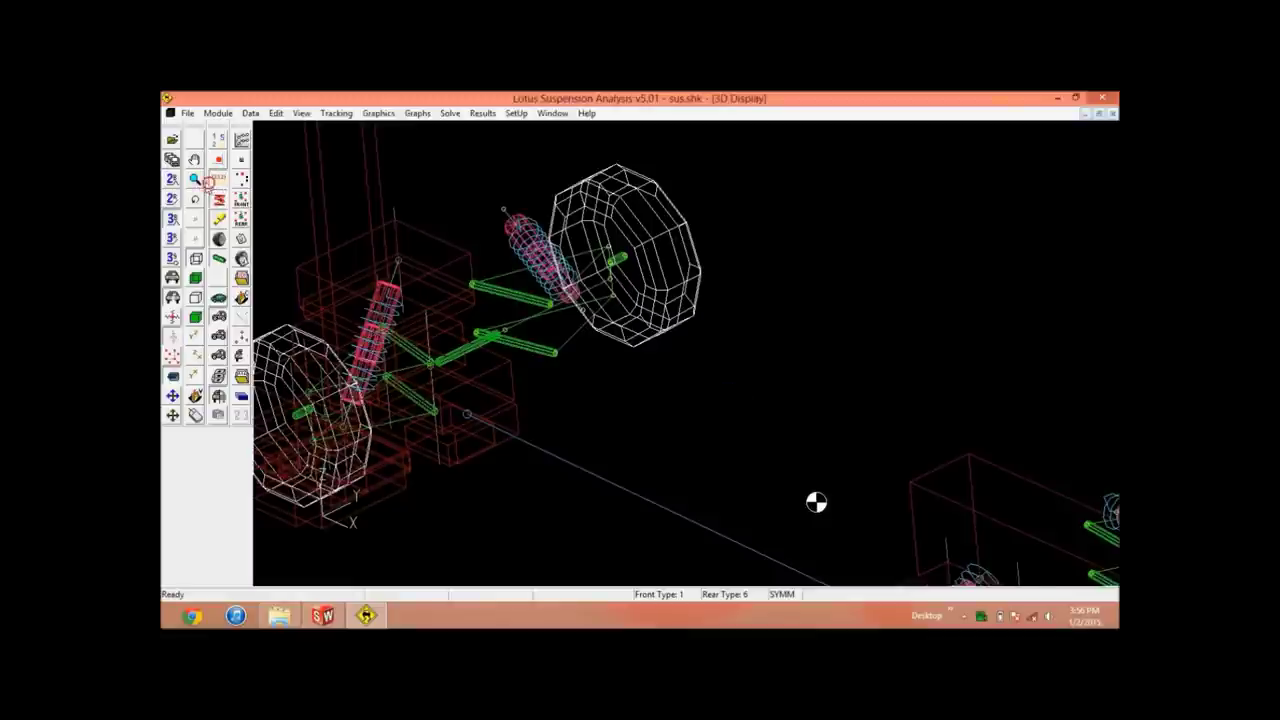
{"action": "left_click", "coordinate": [195, 178]}
Step: Zoom out and back in on the model, then display rear, front and finally both axles
{"action": "left_click_drag", "start_coordinate": [286, 234], "coordinate": [826, 463]}
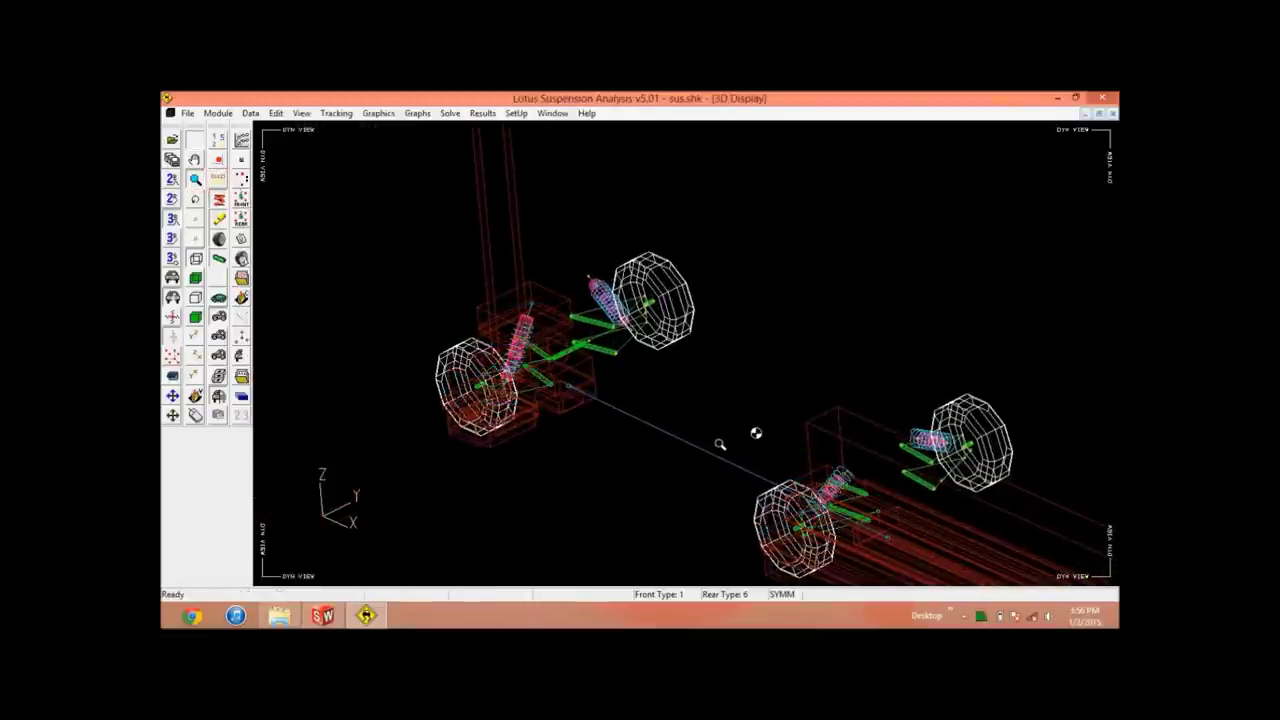
{"action": "left_click_drag", "start_coordinate": [719, 444], "coordinate": [735, 410]}
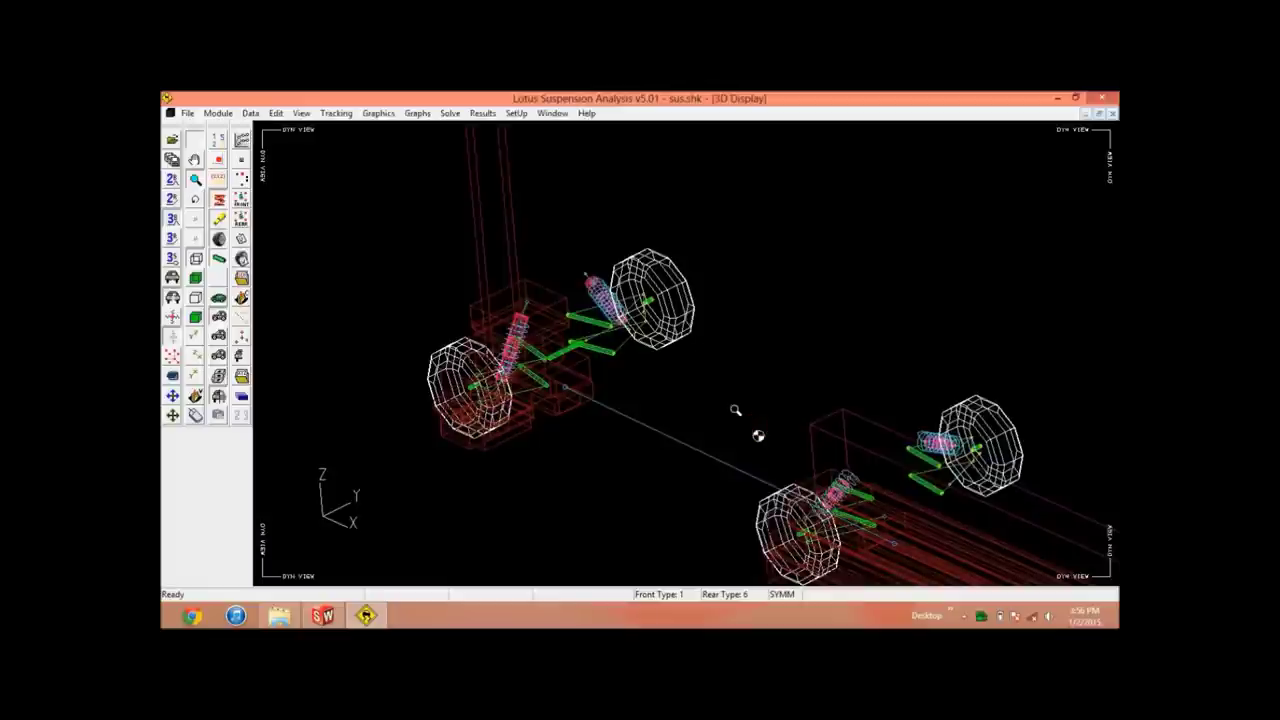
{"action": "left_click", "coordinate": [218, 355]}
{"action": "left_click", "coordinate": [218, 338]}
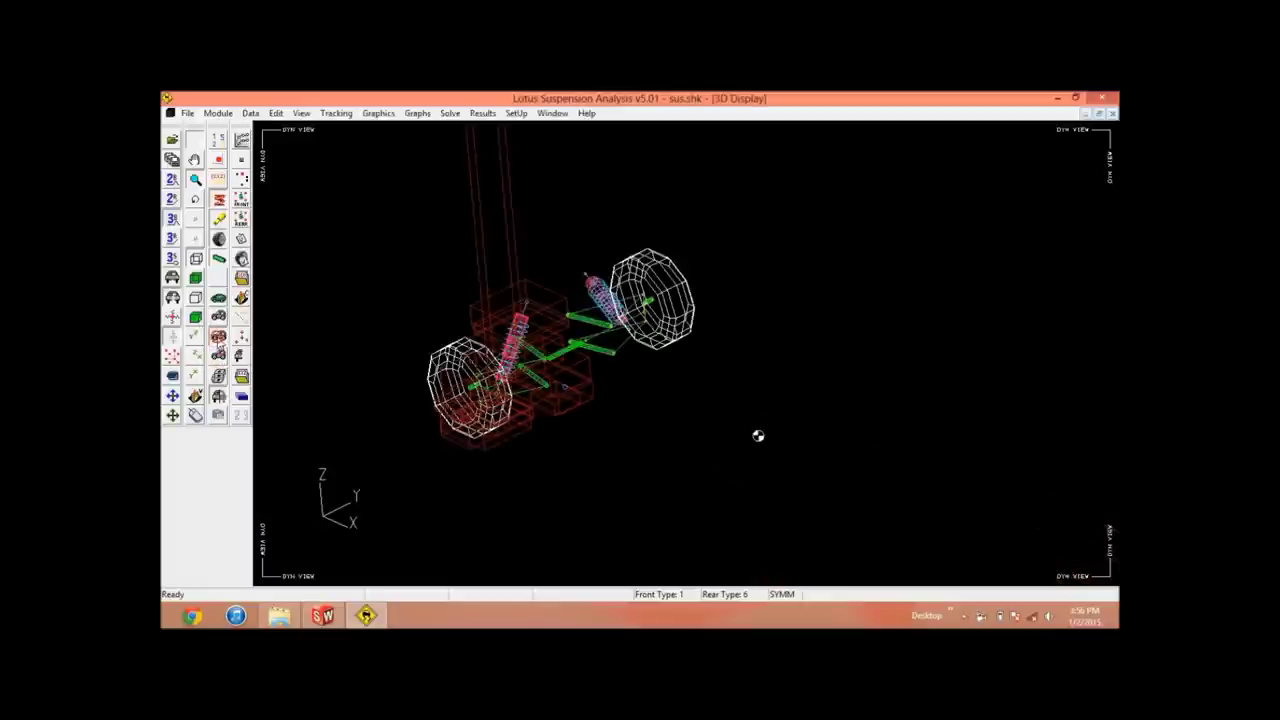
{"action": "left_click", "coordinate": [218, 316]}
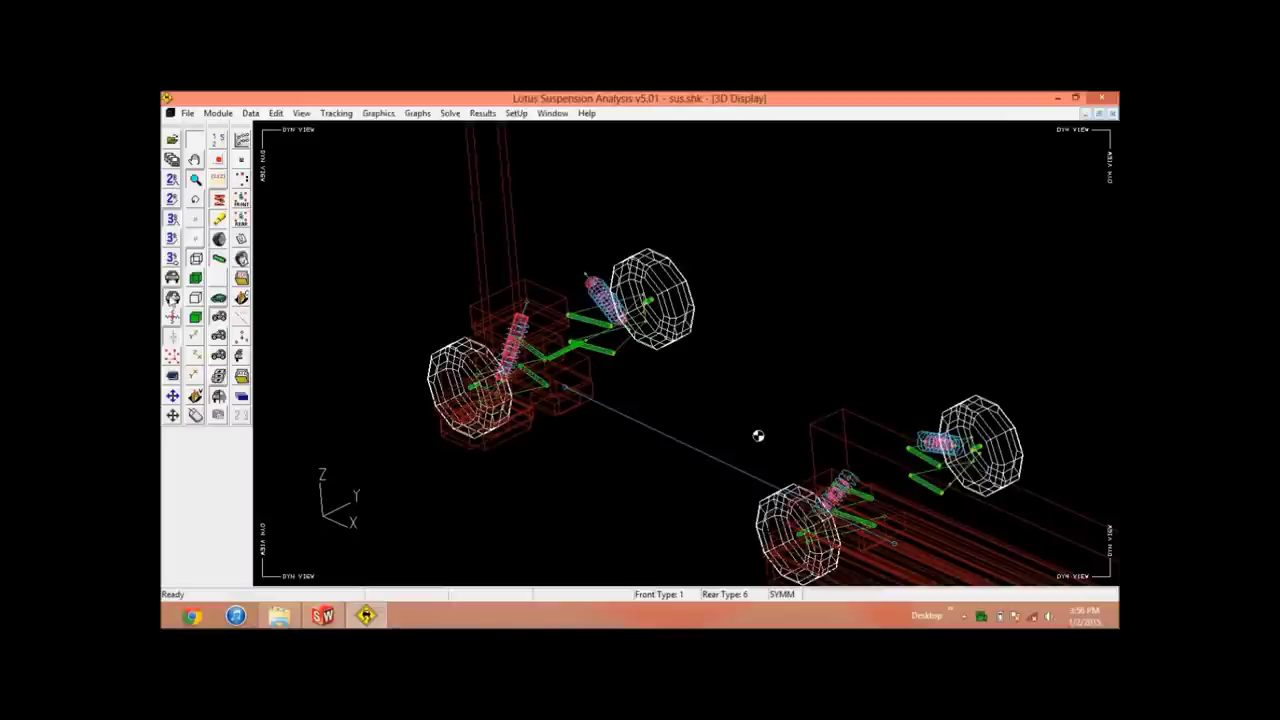
{"action": "left_click", "coordinate": [218, 113]}
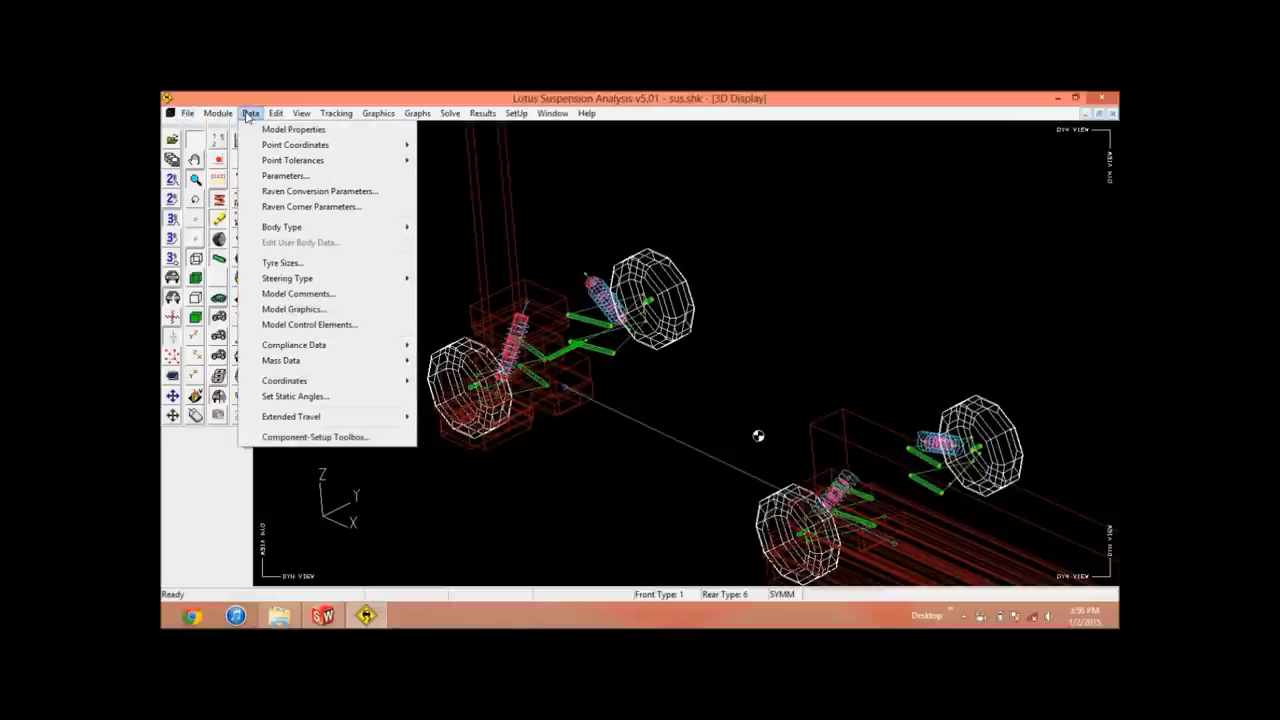
Step: Run the Shark 3D Bump analysis from the Module menu to plot front and rear camber
{"action": "left_click", "coordinate": [218, 113]}
{"action": "left_click", "coordinate": [218, 113]}
{"action": "left_click", "coordinate": [230, 130]}
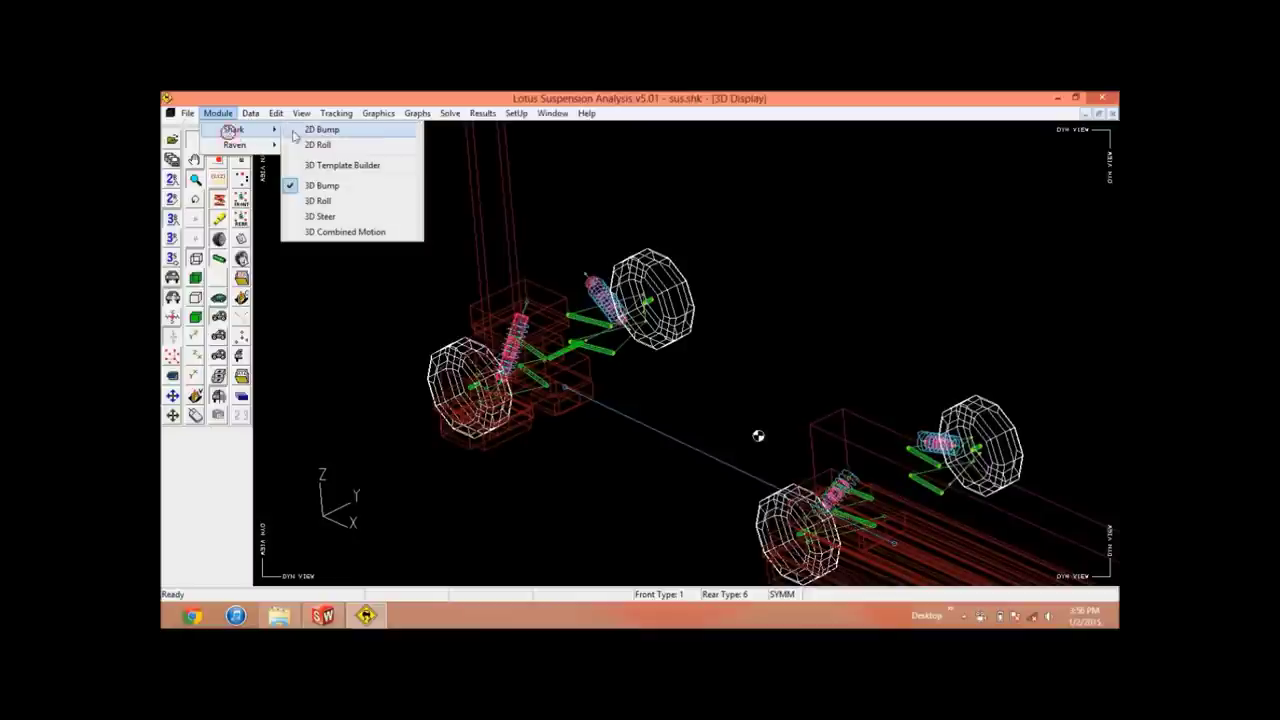
{"action": "left_click", "coordinate": [352, 189]}
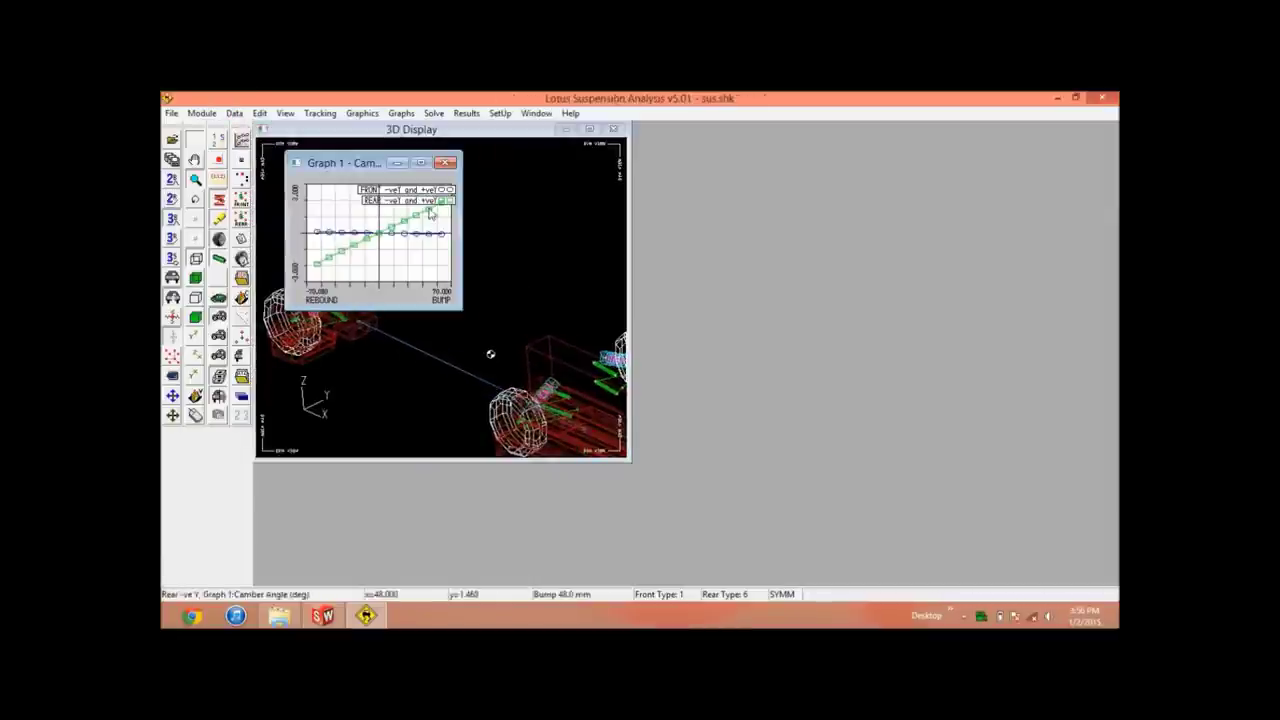
Step: Maximize the Camber Angle graph, then plot and maximize the Toe Angle and Castor Angle graphs
{"action": "left_click", "coordinate": [420, 162]}
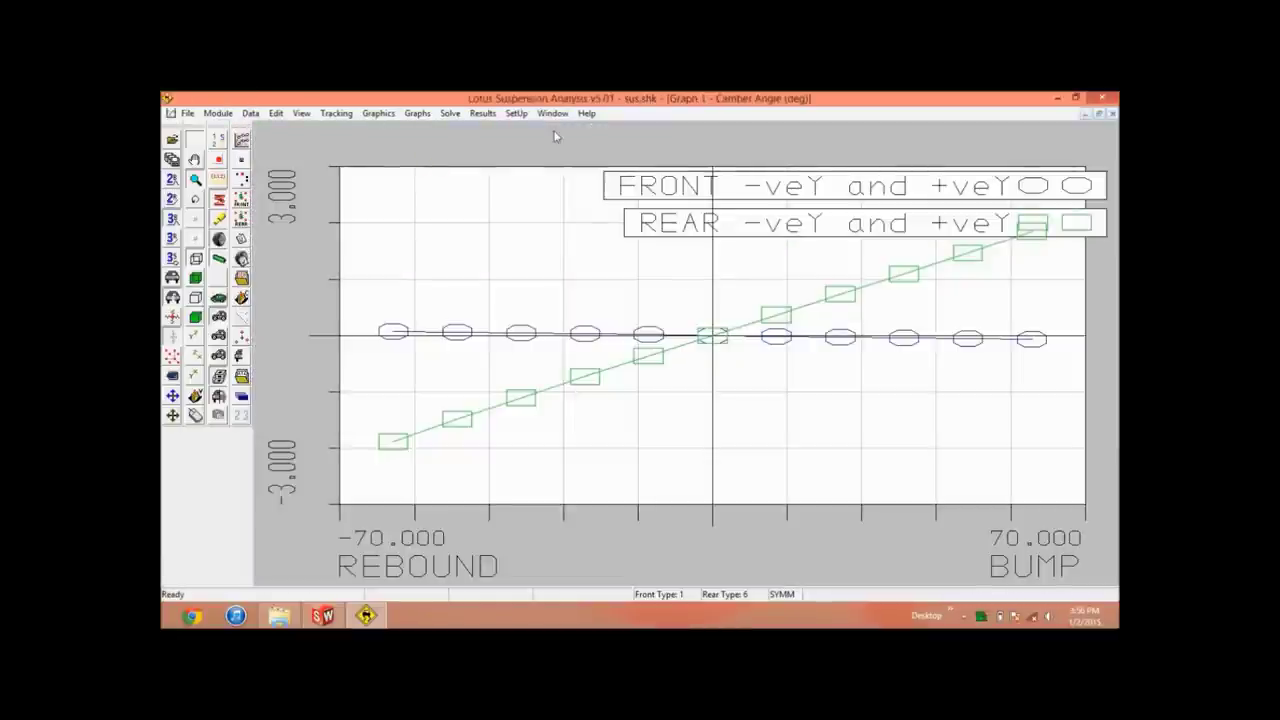
{"action": "left_click", "coordinate": [241, 141]}
{"action": "left_click", "coordinate": [458, 201]}
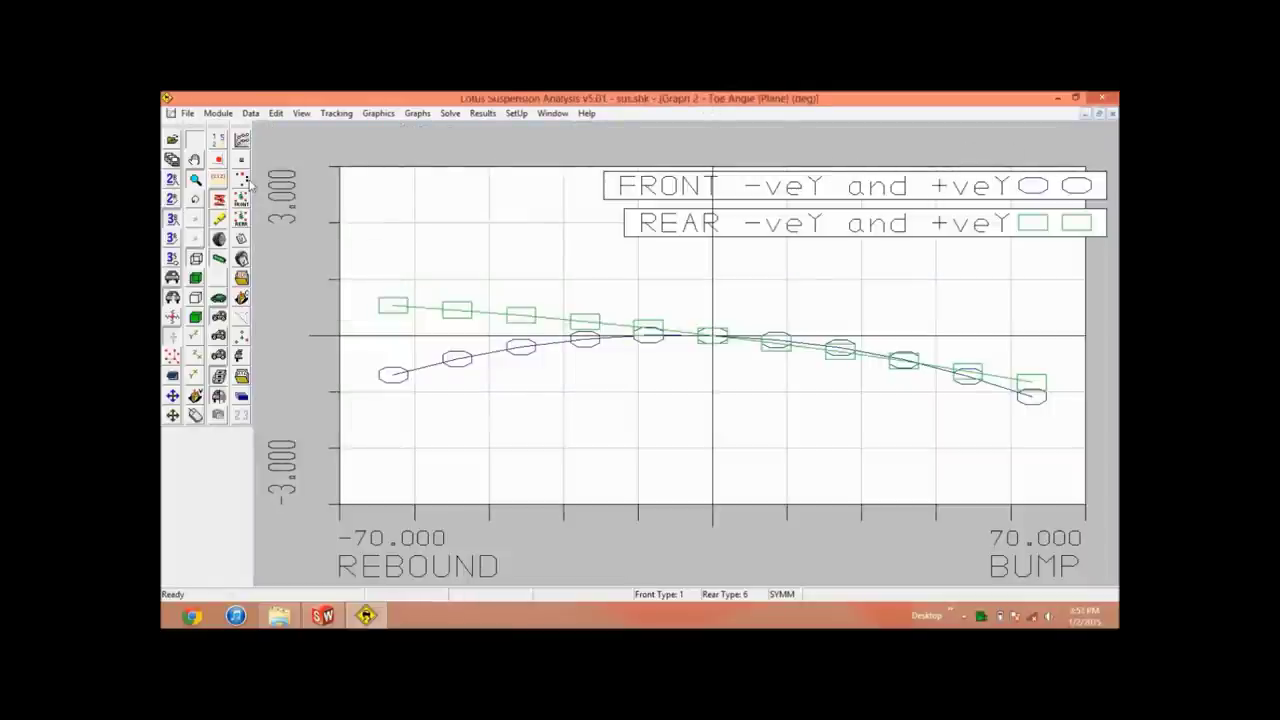
{"action": "left_click", "coordinate": [240, 143]}
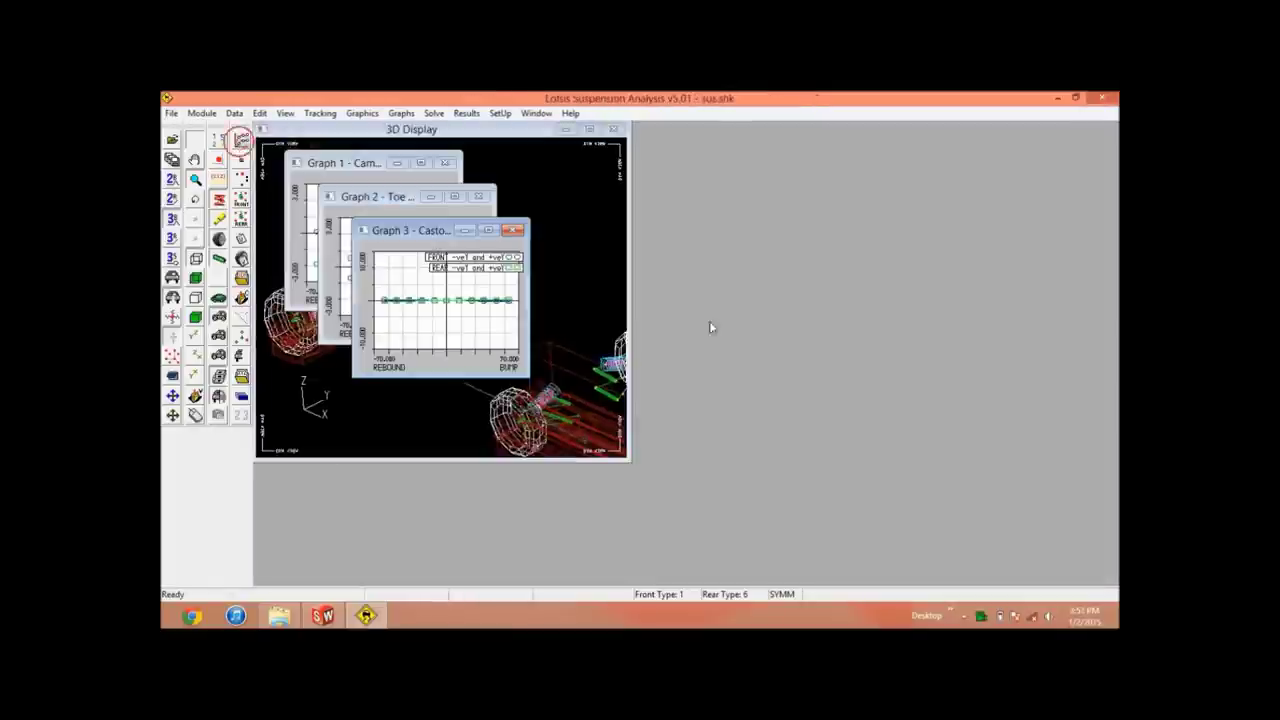
{"action": "left_click", "coordinate": [485, 231]}
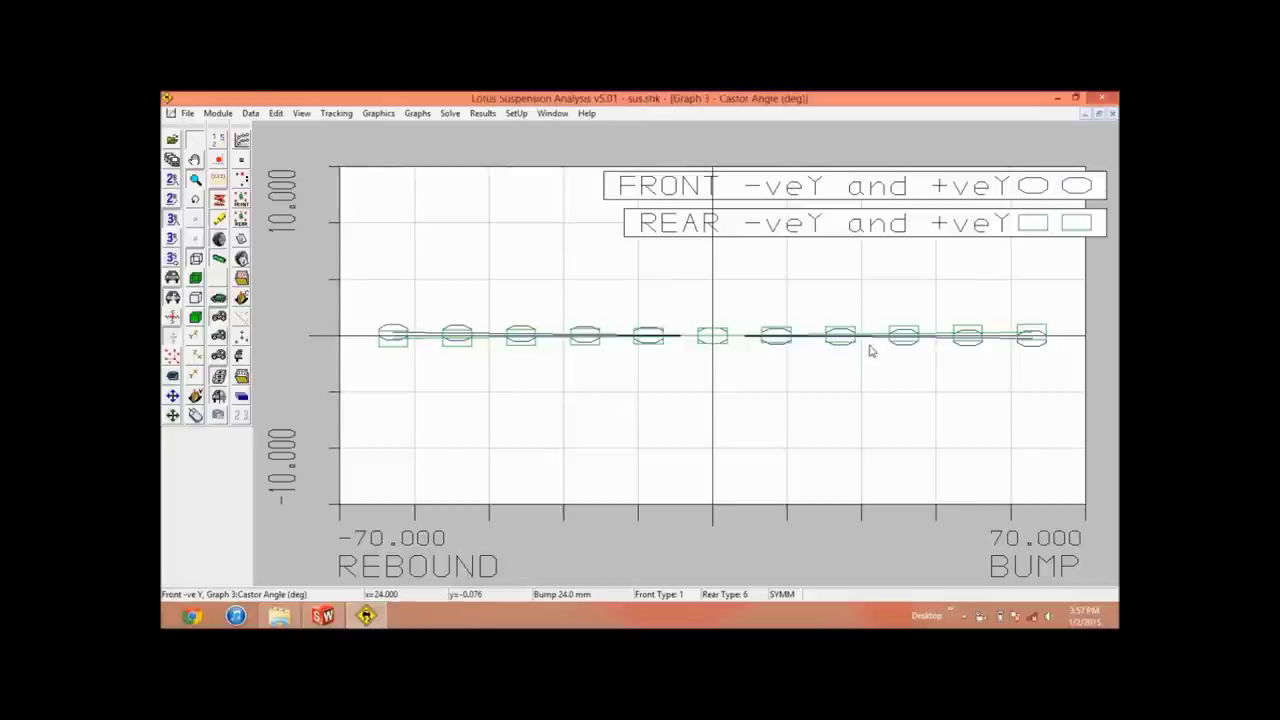
Step: Close the Castor, Toe and Camber Angle graphs to return to the 3D Display
{"action": "left_click", "coordinate": [1111, 114]}
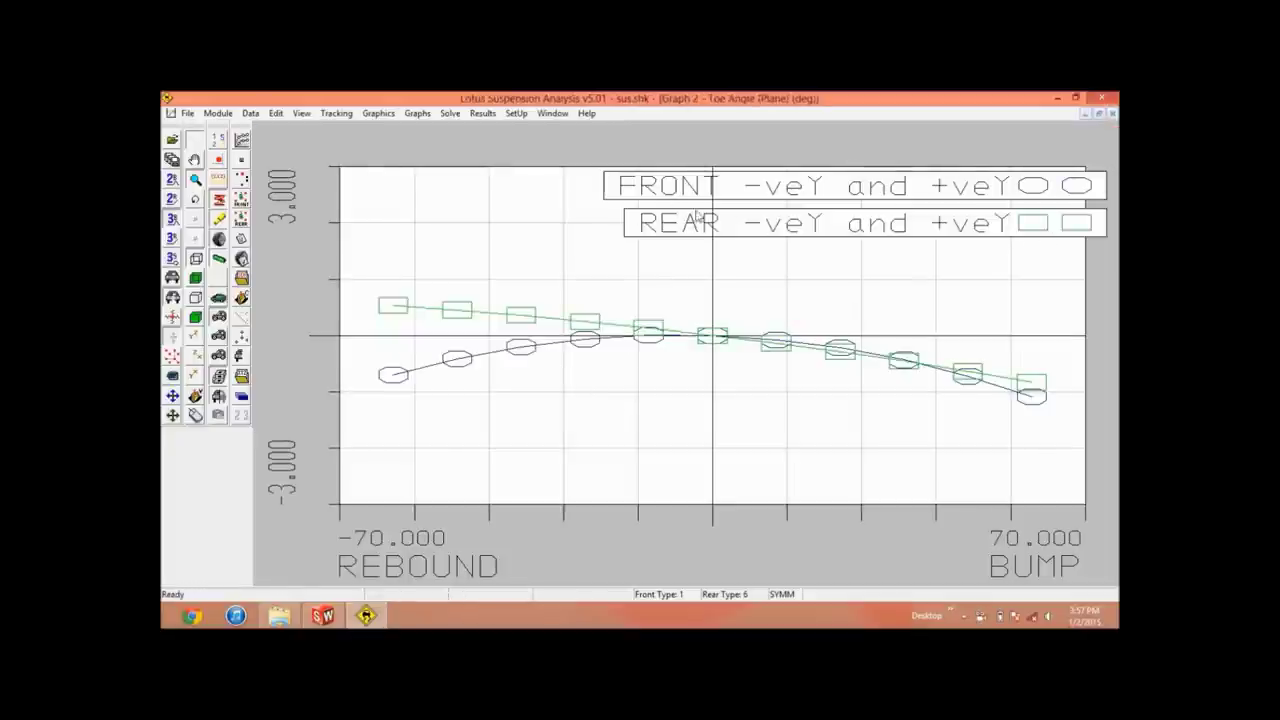
{"action": "left_click", "coordinate": [1111, 114]}
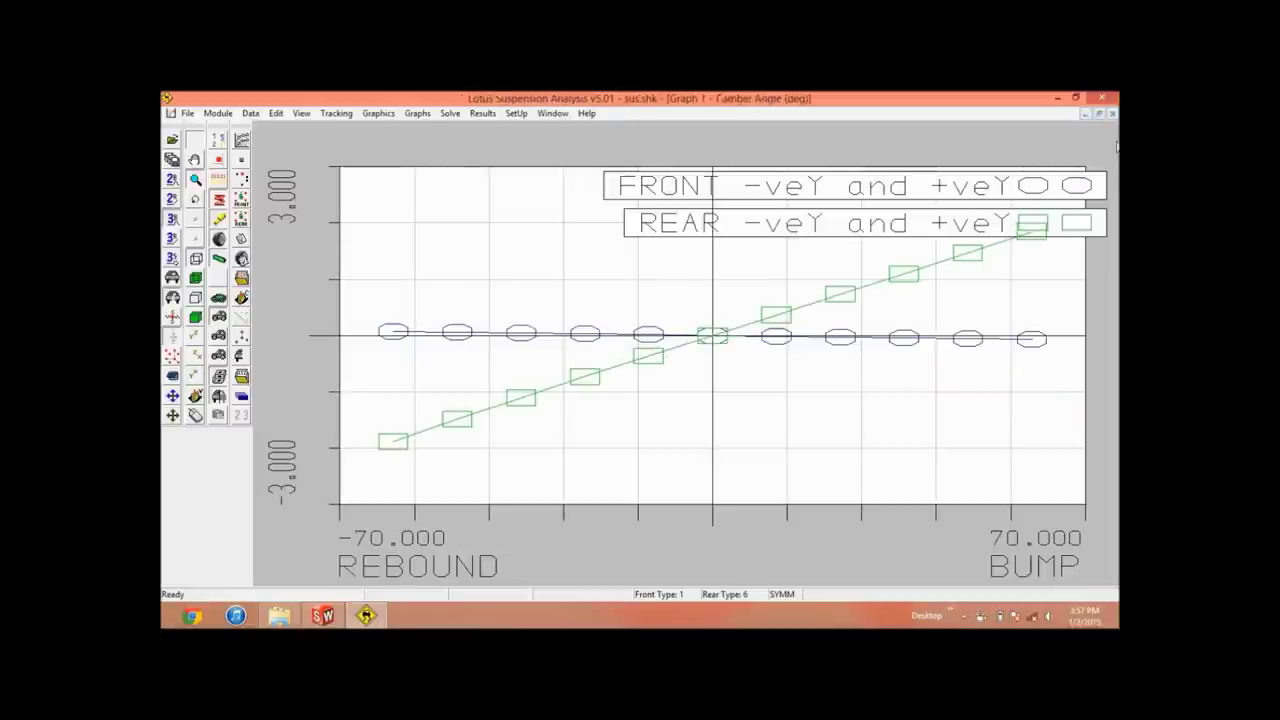
{"action": "left_click", "coordinate": [1111, 114]}
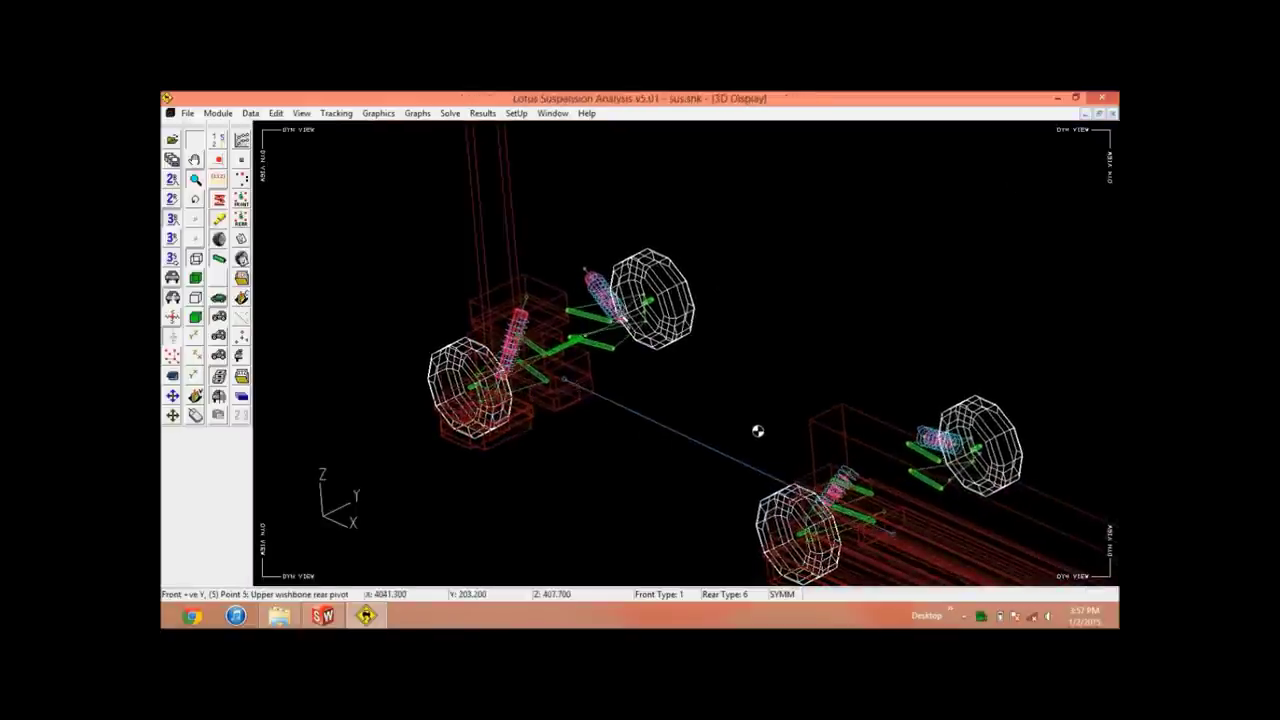